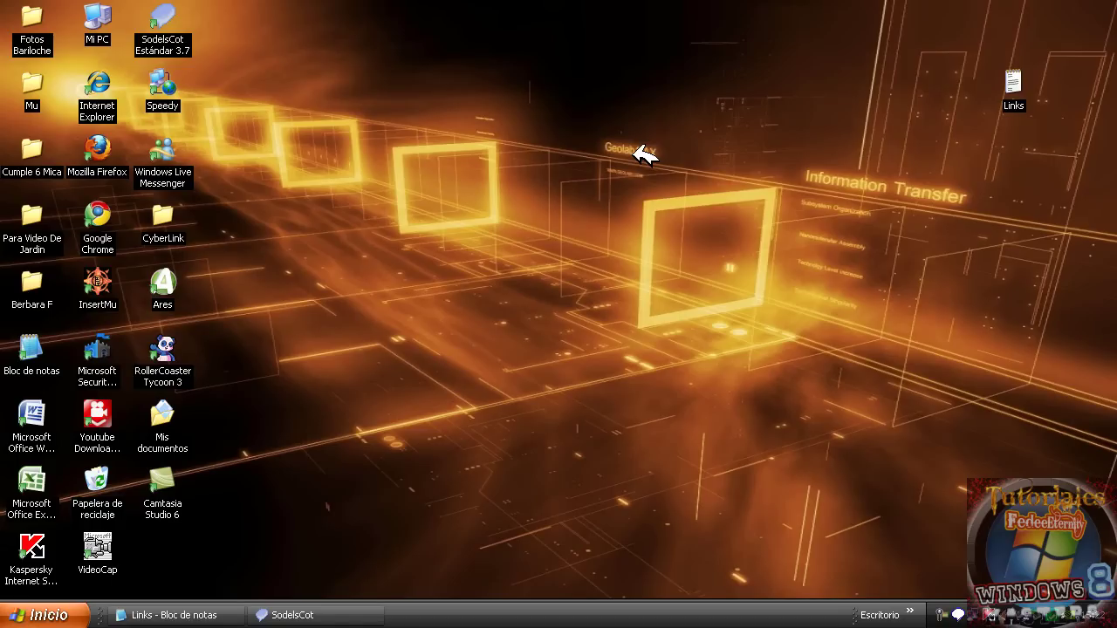
Copy the Audacity web address from the Links note in Notepad and minimize the note
left_click(210, 614)
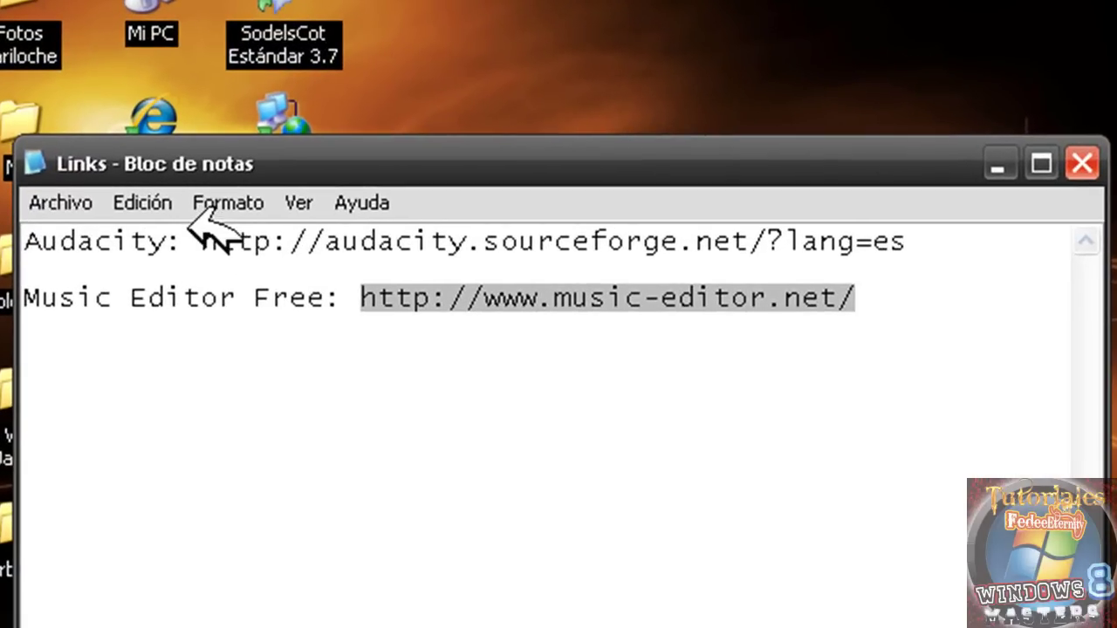
left_click_drag(193, 230, 923, 221)
right_click(862, 241)
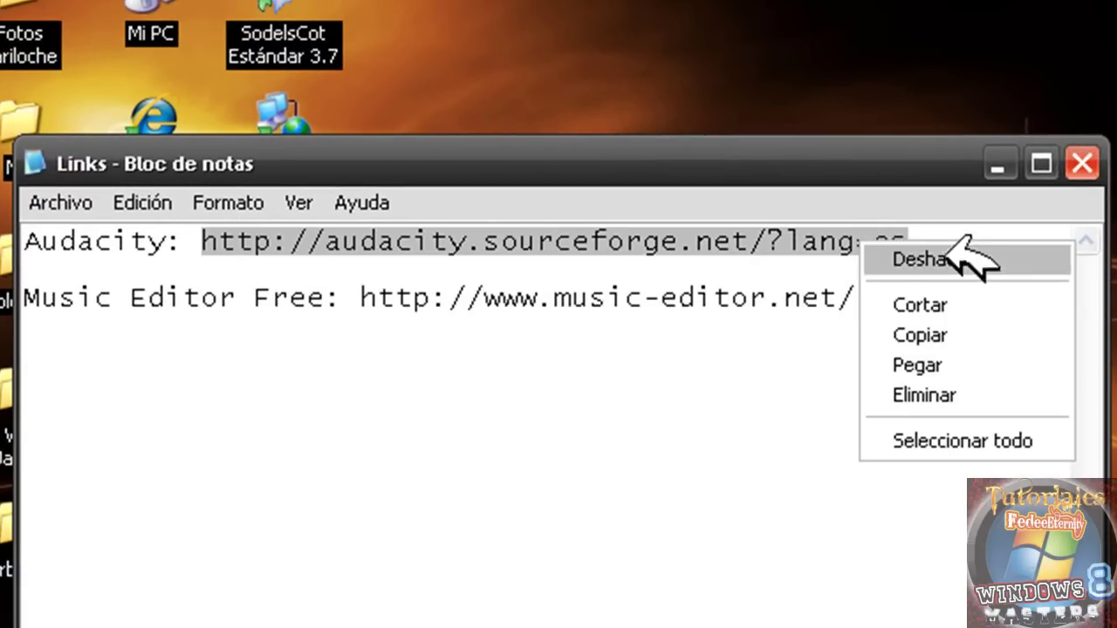
left_click(951, 335)
left_click(998, 164)
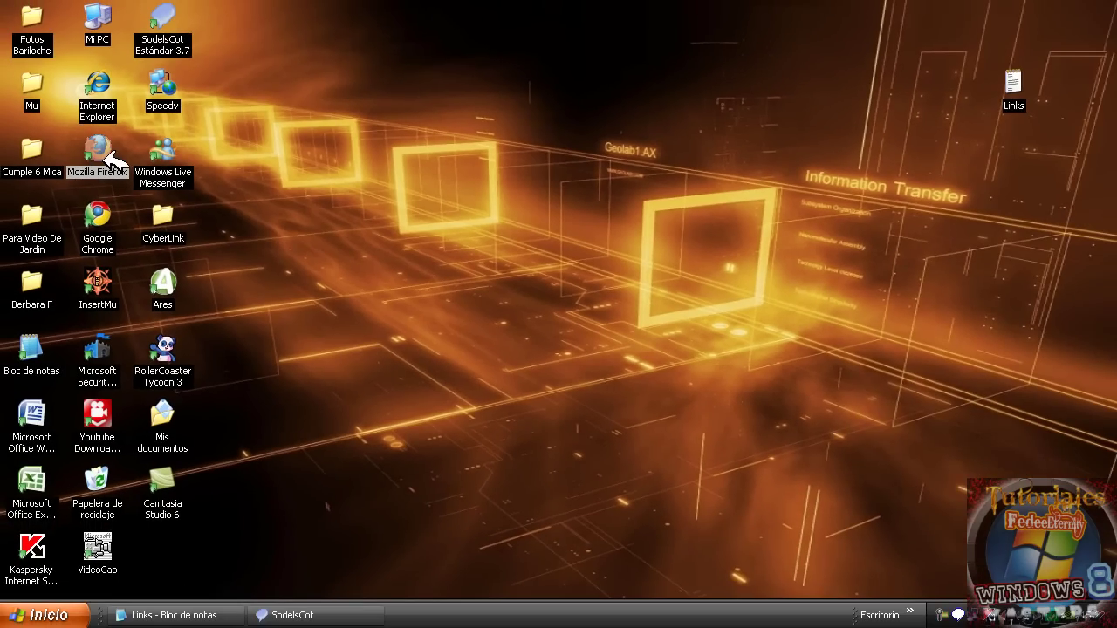
Switch to Firefox, close the two extra tabs, and load the copied Audacity address
double_click(101, 153)
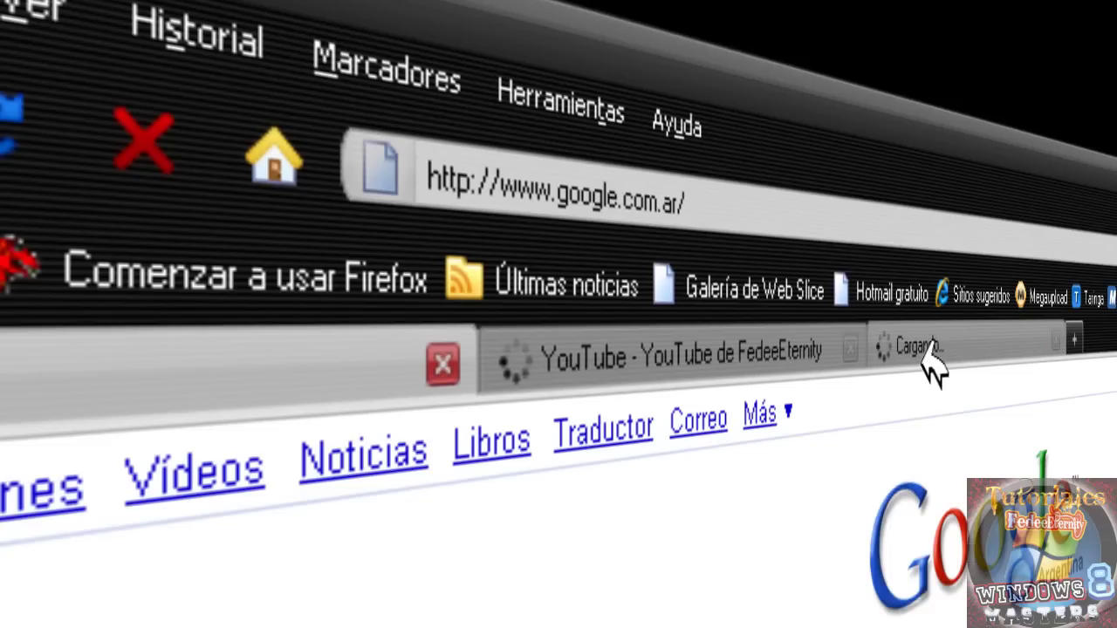
left_click(849, 350)
left_click(851, 349)
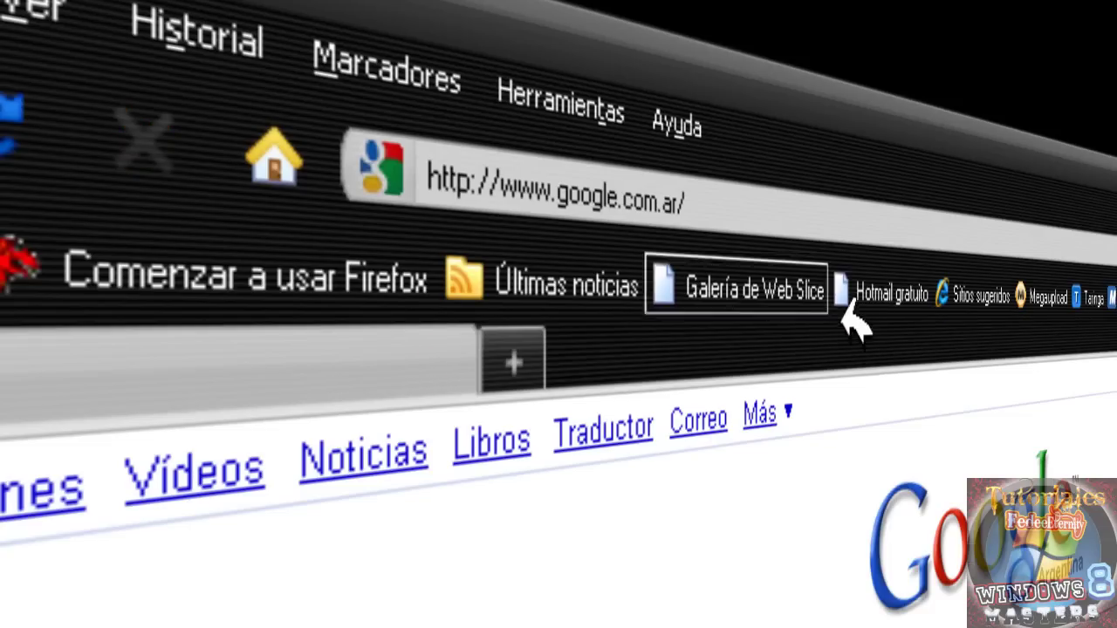
left_click(749, 222)
right_click(738, 220)
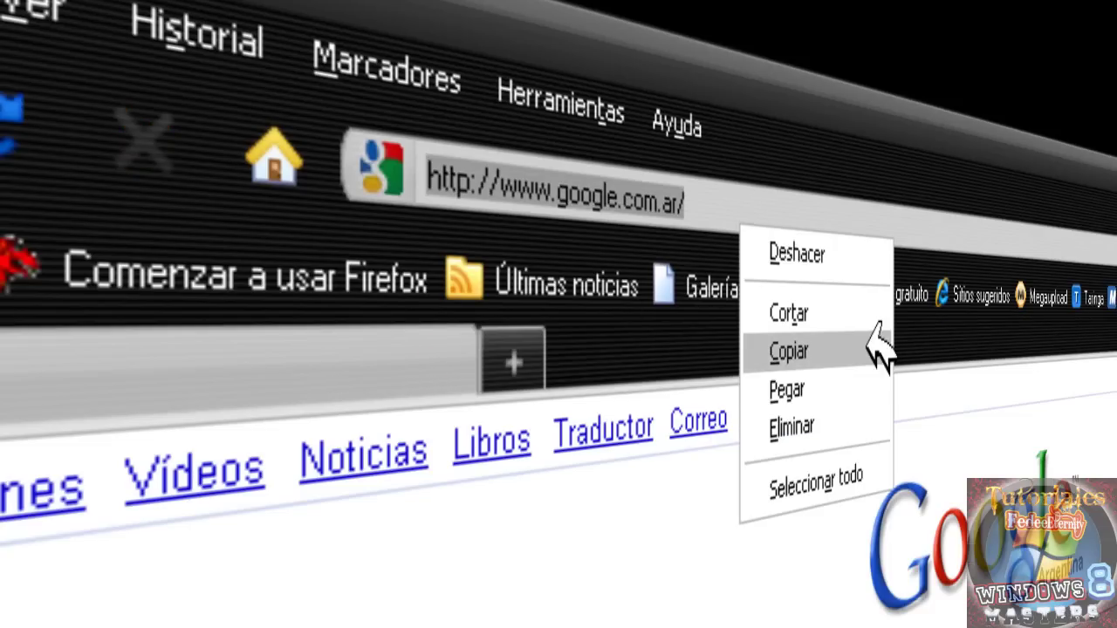
left_click(865, 375)
key("Return")
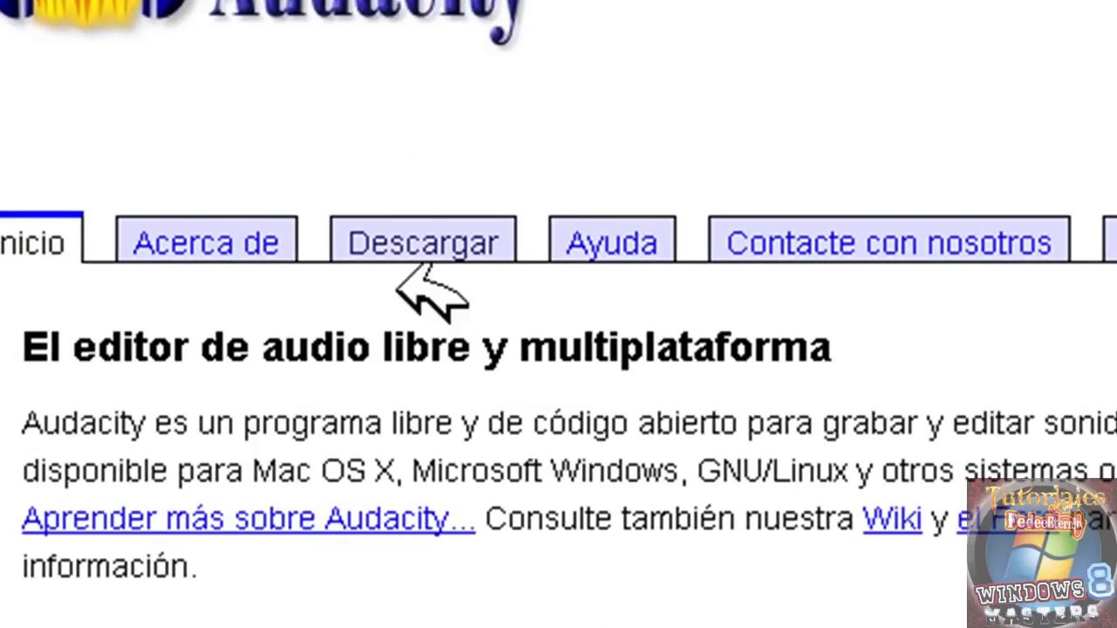
Go to Audacity's stable Windows download page and highlight the Audacity 1.2.6 installer link
left_click(452, 229)
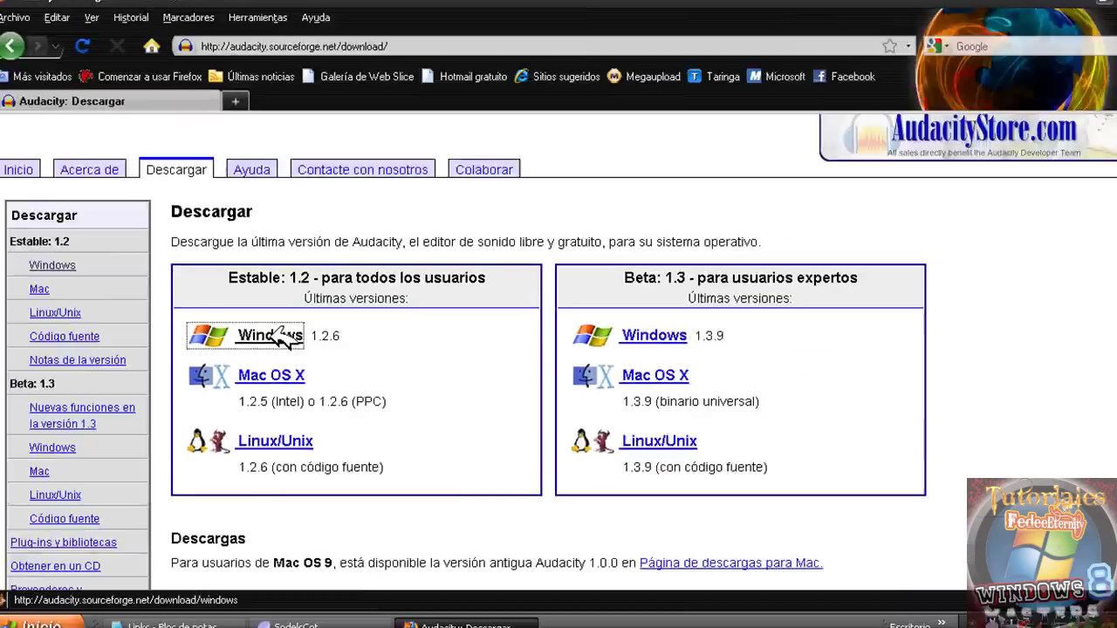
left_click(534, 322)
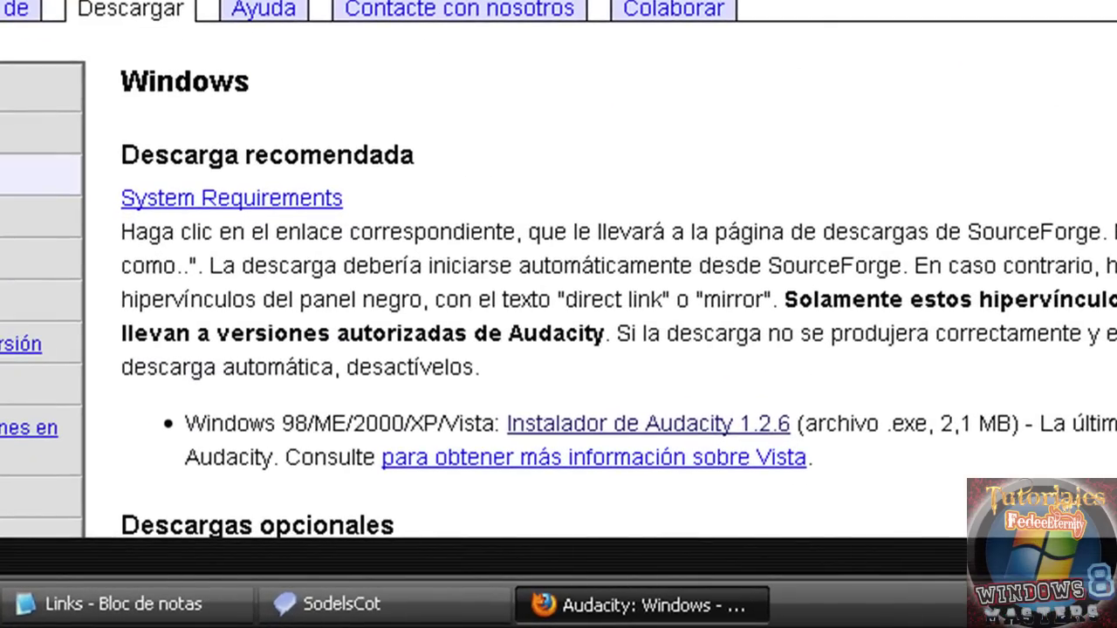
scroll(559, 280, "down", 3)
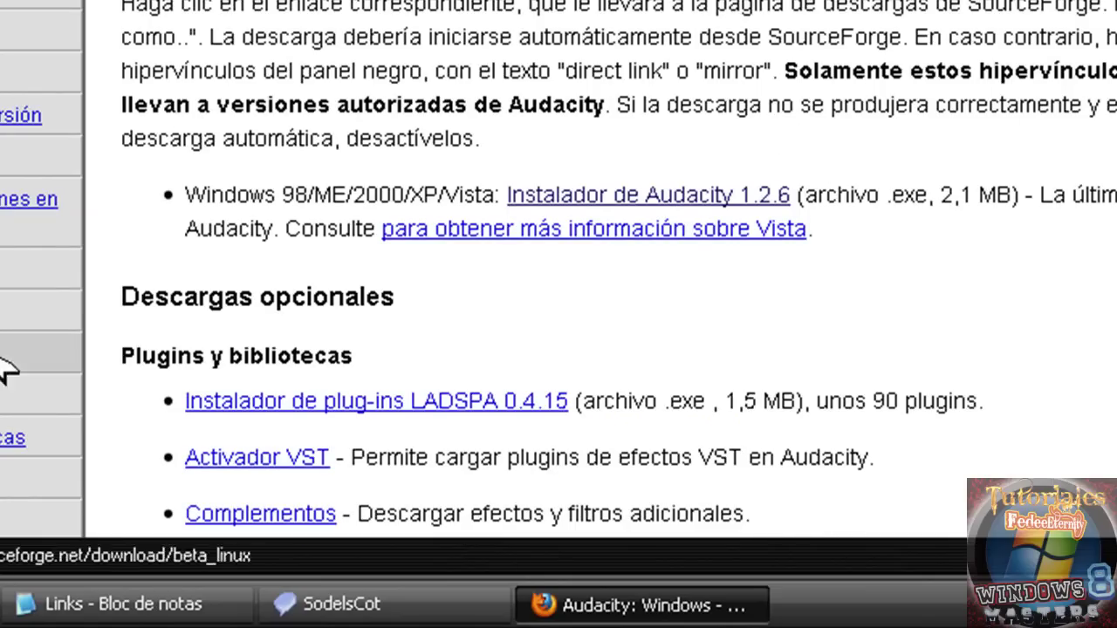
left_click_drag(508, 179, 790, 179)
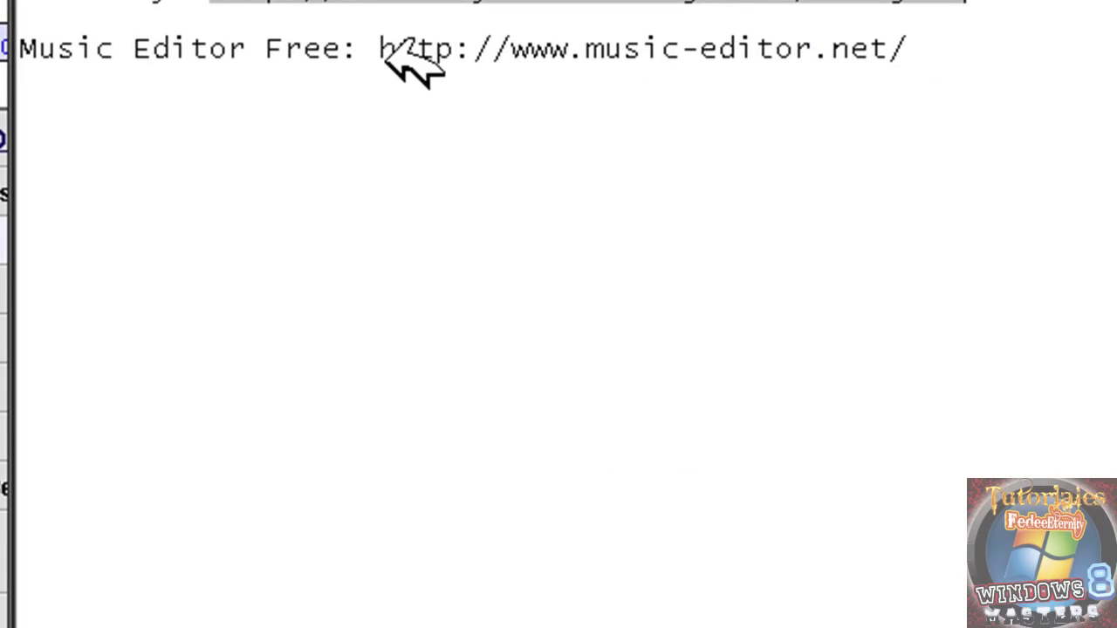
Copy the Music Editor Free web address from the Links note and put the note away
left_click_drag(384, 49, 909, 49)
right_click(837, 52)
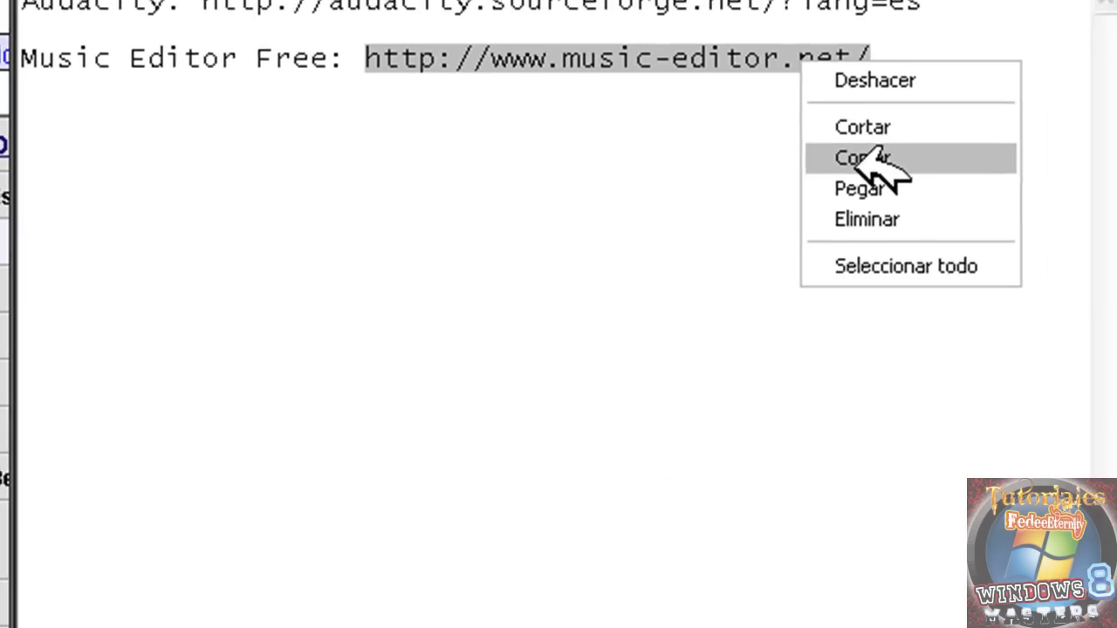
left_click(904, 154)
left_click(527, 107)
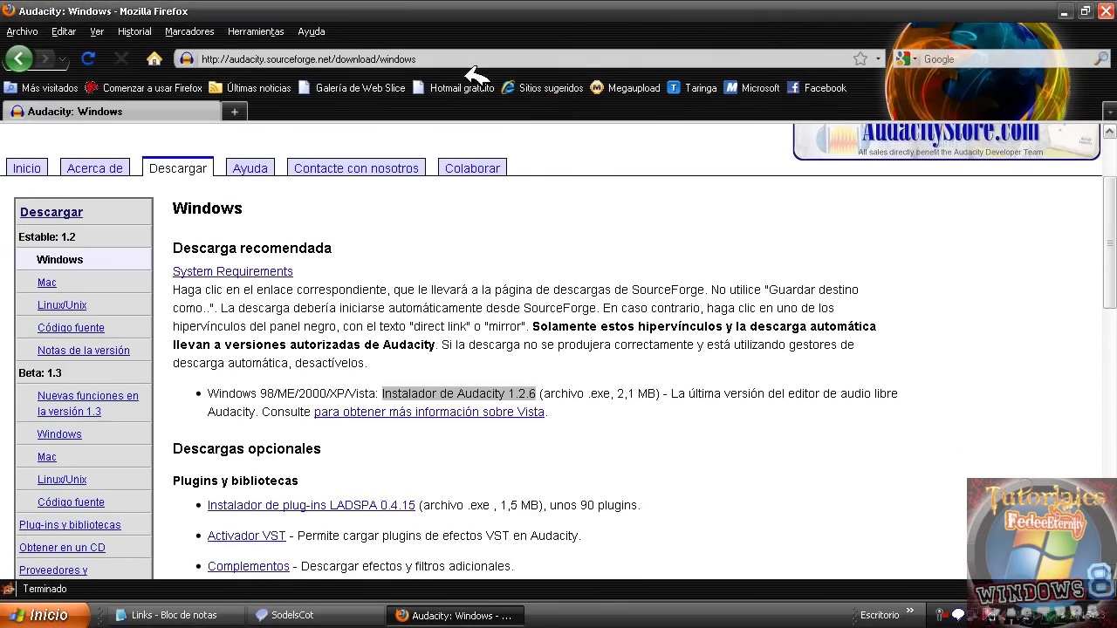
left_click(423, 61)
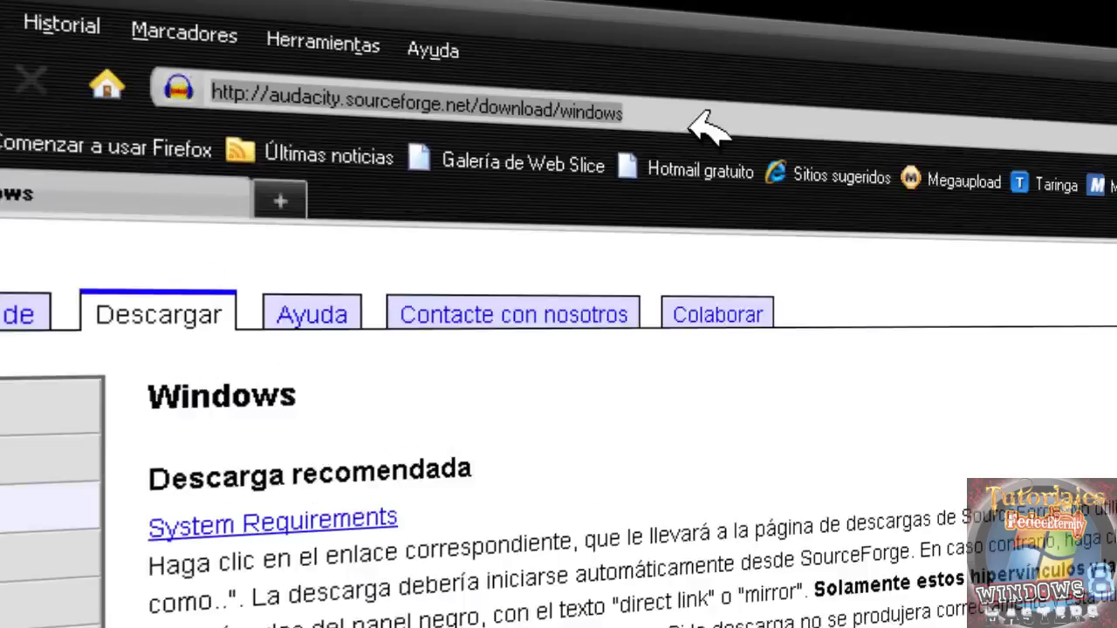
right_click(423, 63)
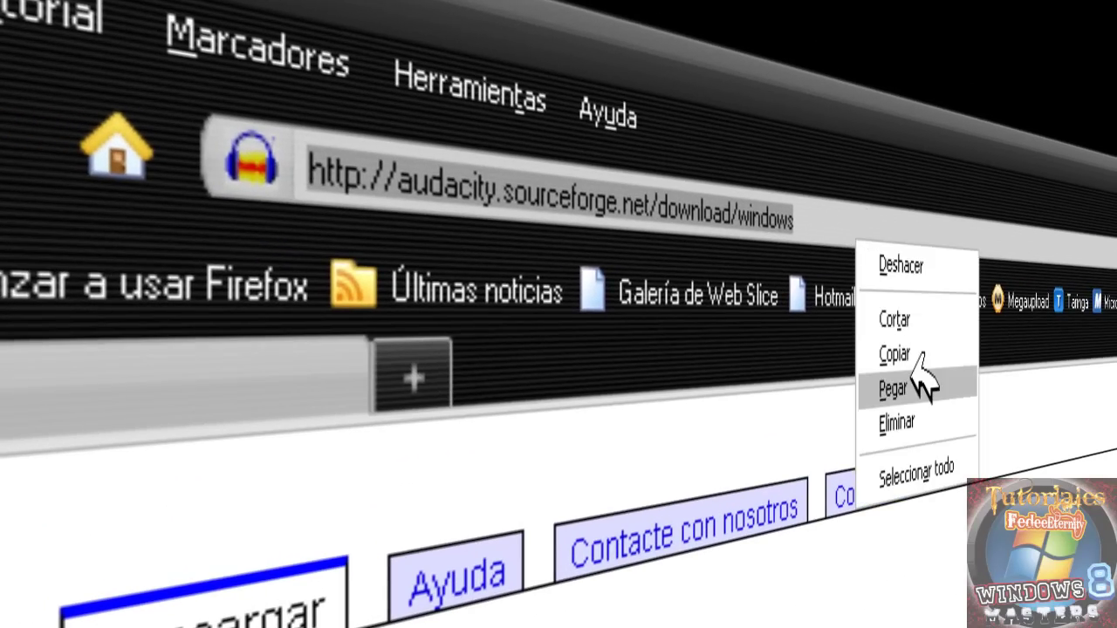
left_click(912, 375)
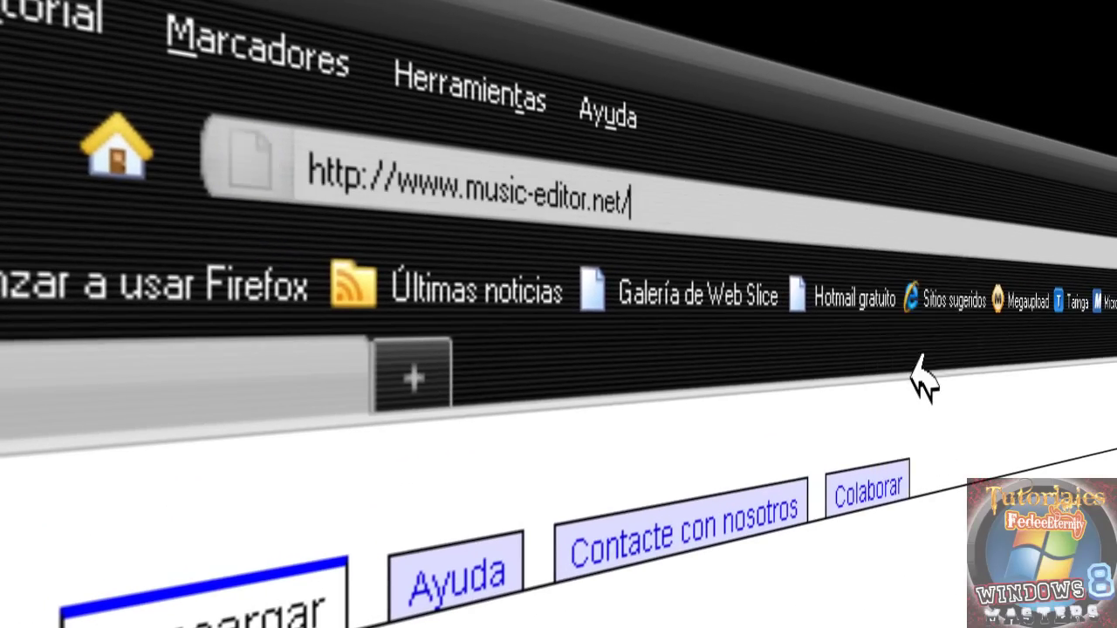
key("Return")
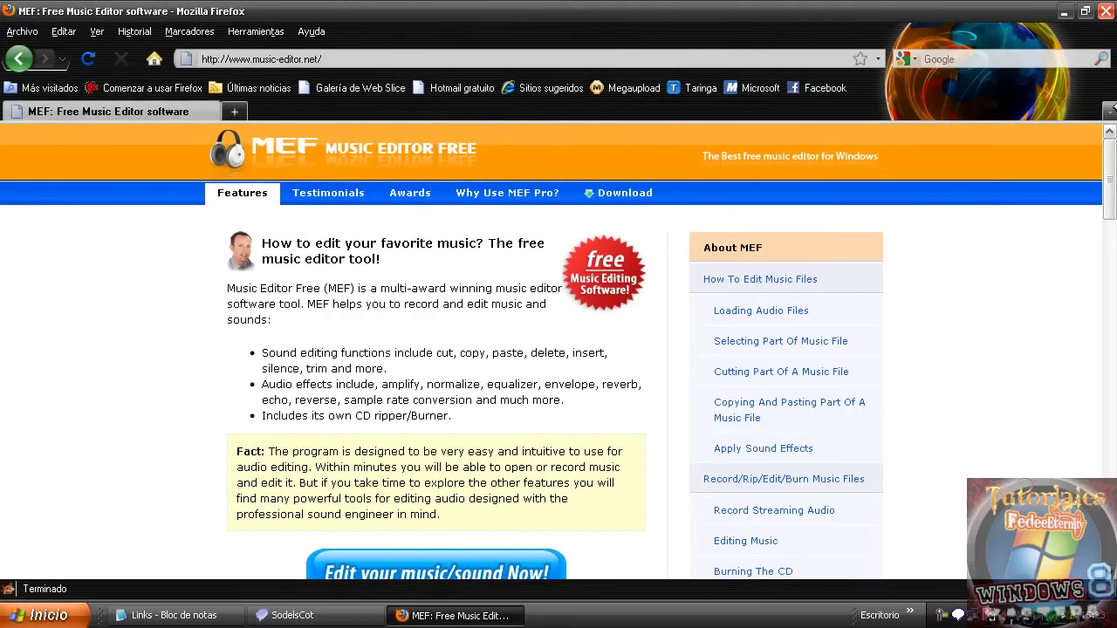
Follow the link to download MEF's free version and dismiss the prompt to save MusicEditorFree.exe
left_click_drag(1111, 155, 1105, 282)
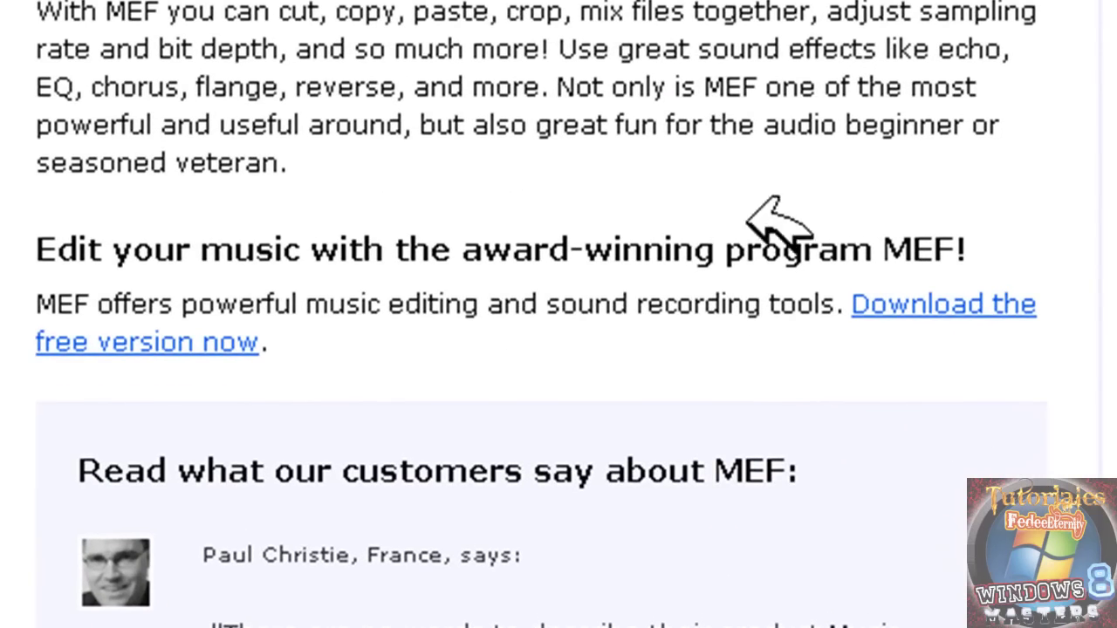
left_click_drag(878, 311, 1011, 313)
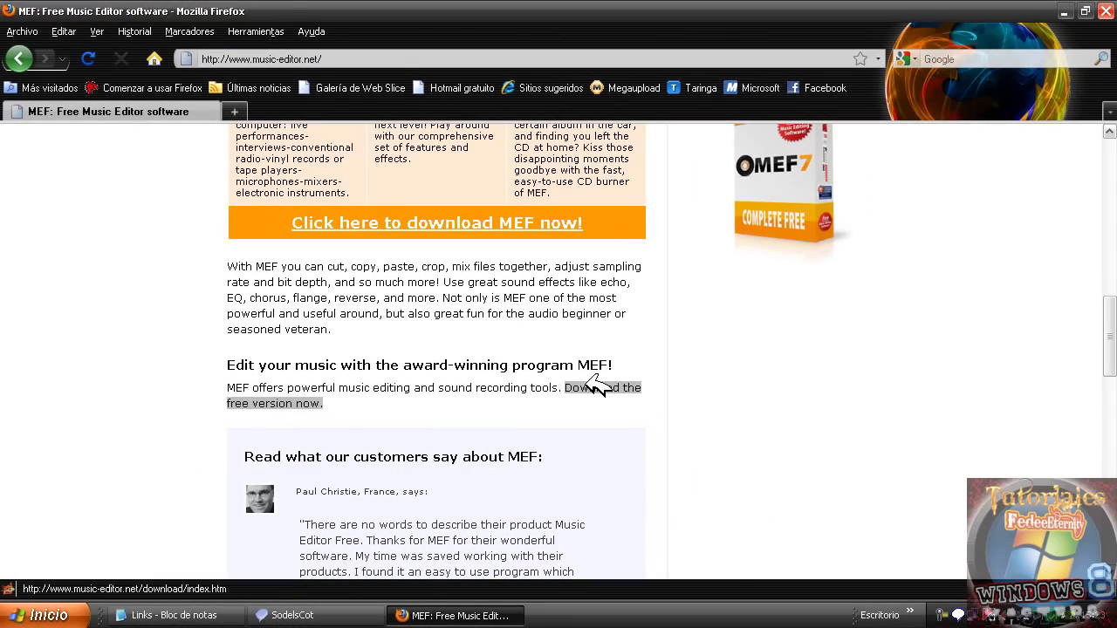
left_click(597, 388)
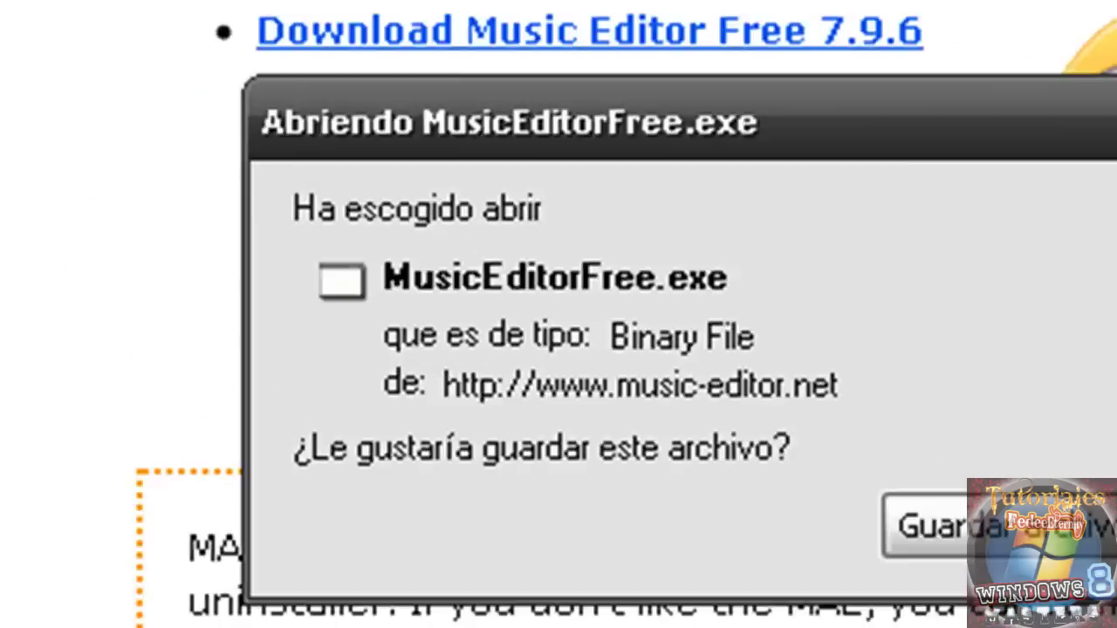
left_click(572, 417)
Examine the supported Windows versions and the installation safety note on the Music Editor Free download page
left_click_drag(583, 307, 839, 305)
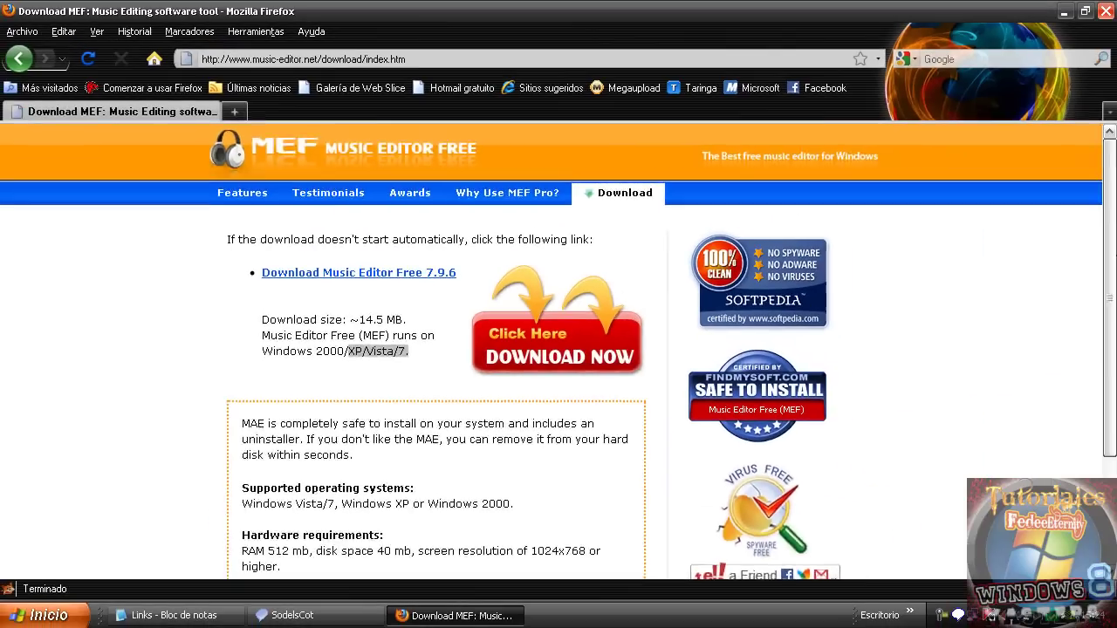
scroll(179, 425, "down", 2)
left_click_drag(242, 431, 524, 453)
left_click(524, 454)
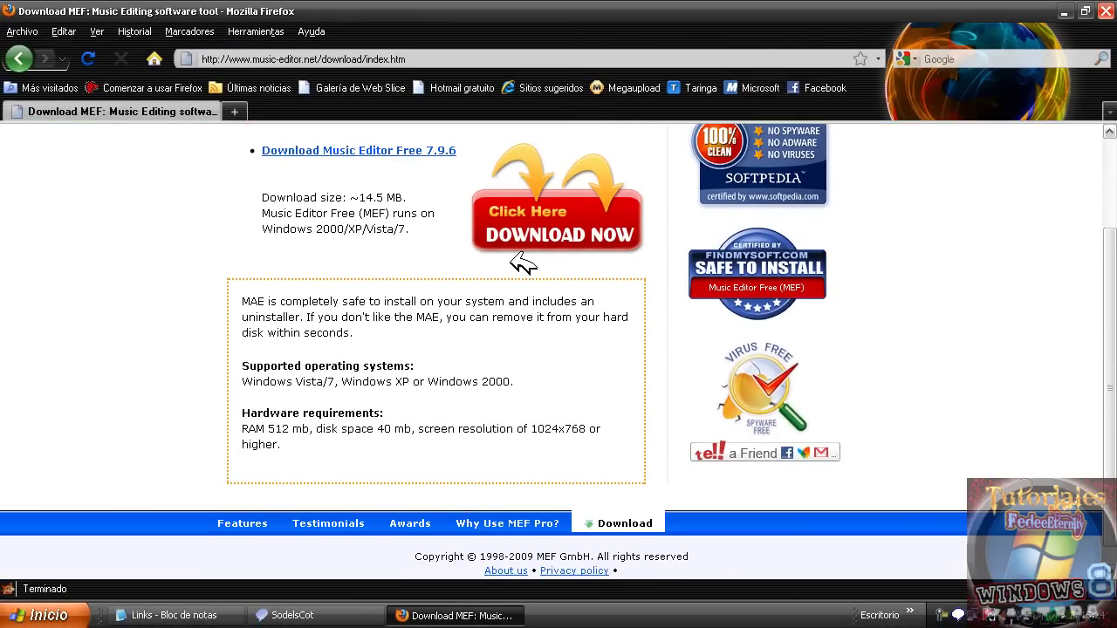
Minimize Firefox and open the Ejecutables folder inside the Berbara F desktop folder
left_click(493, 615)
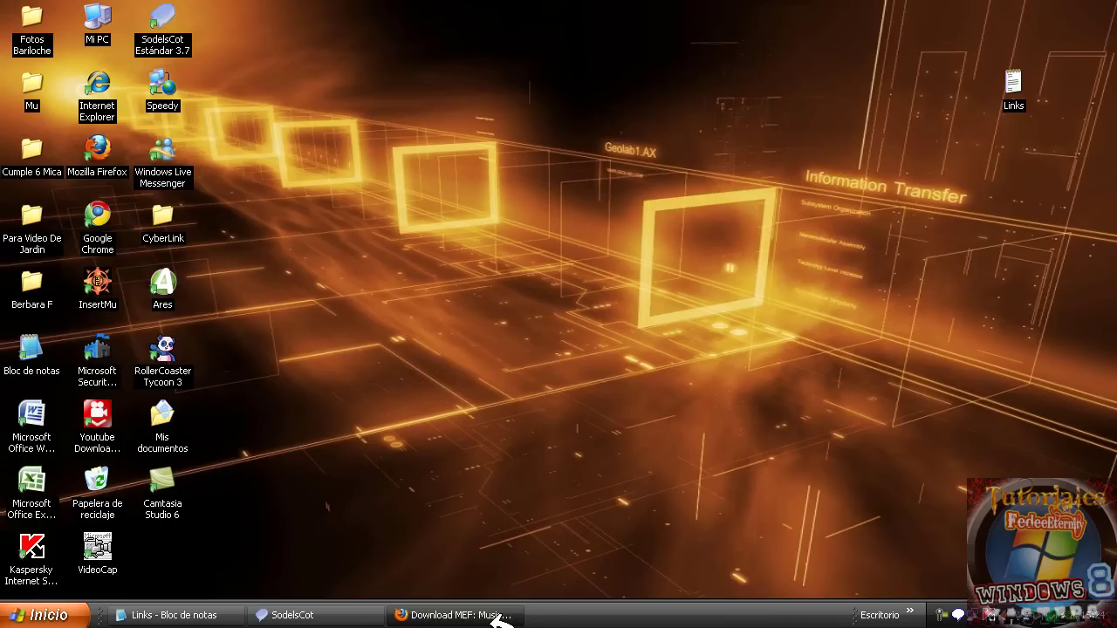
double_click(42, 283)
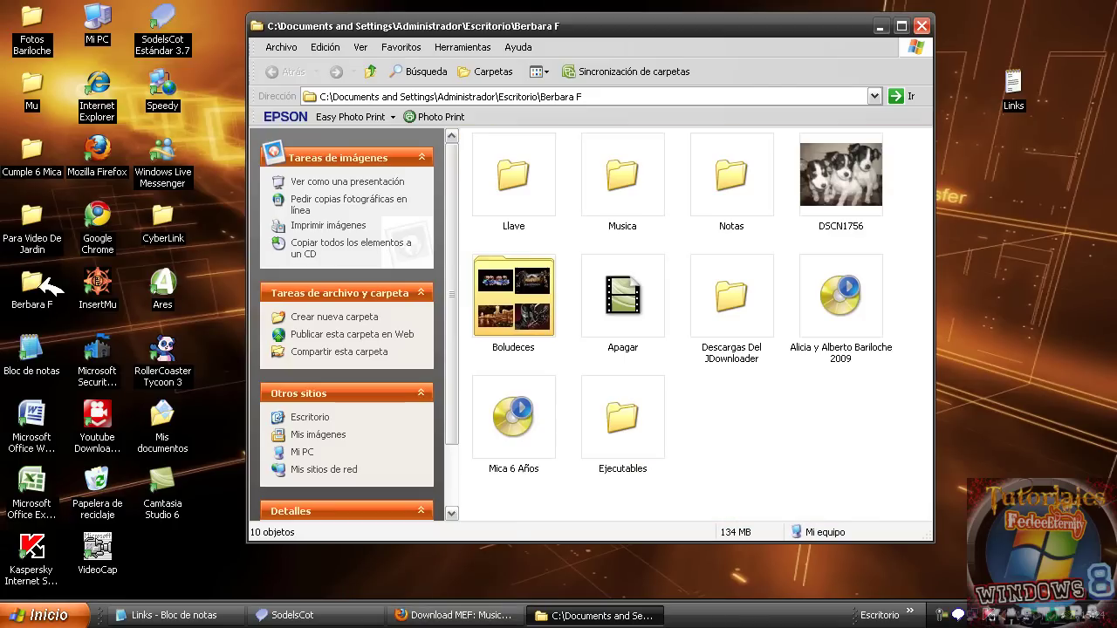
double_click(622, 465)
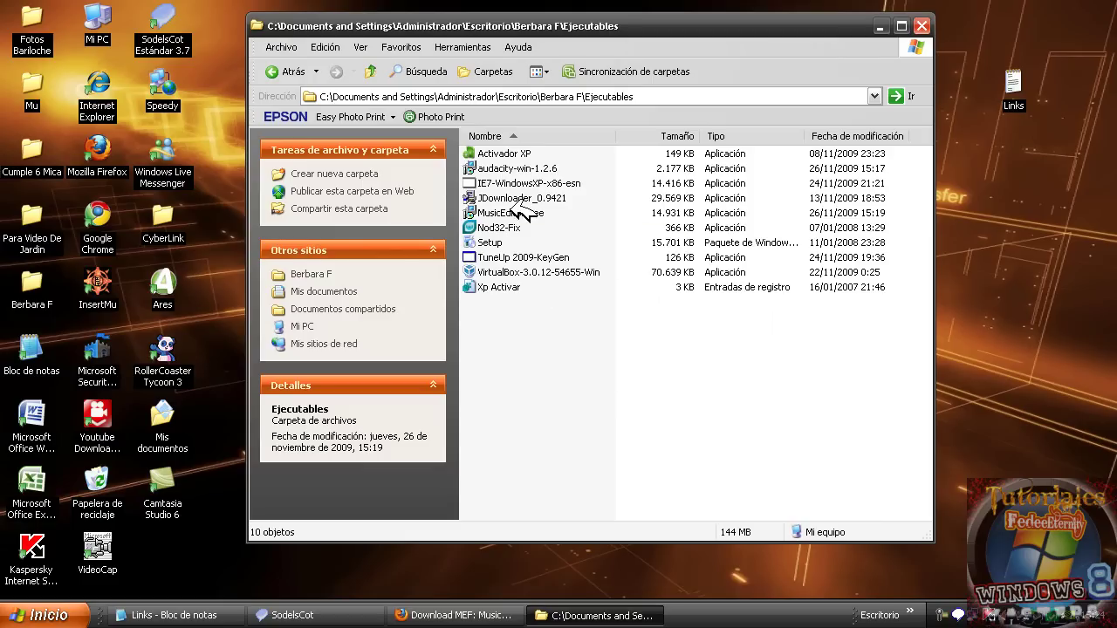
Move the MusicEditorFree and audacity-win-1.2.6 installers to the desktop and close the folder window
left_click(515, 212)
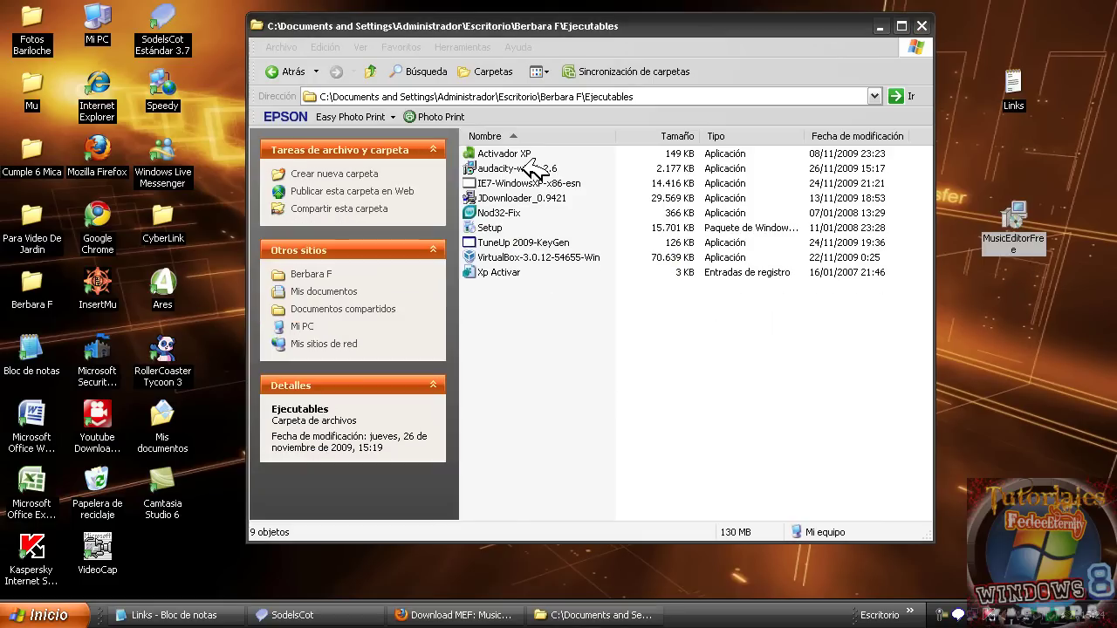
left_click(516, 168)
left_click(1014, 220)
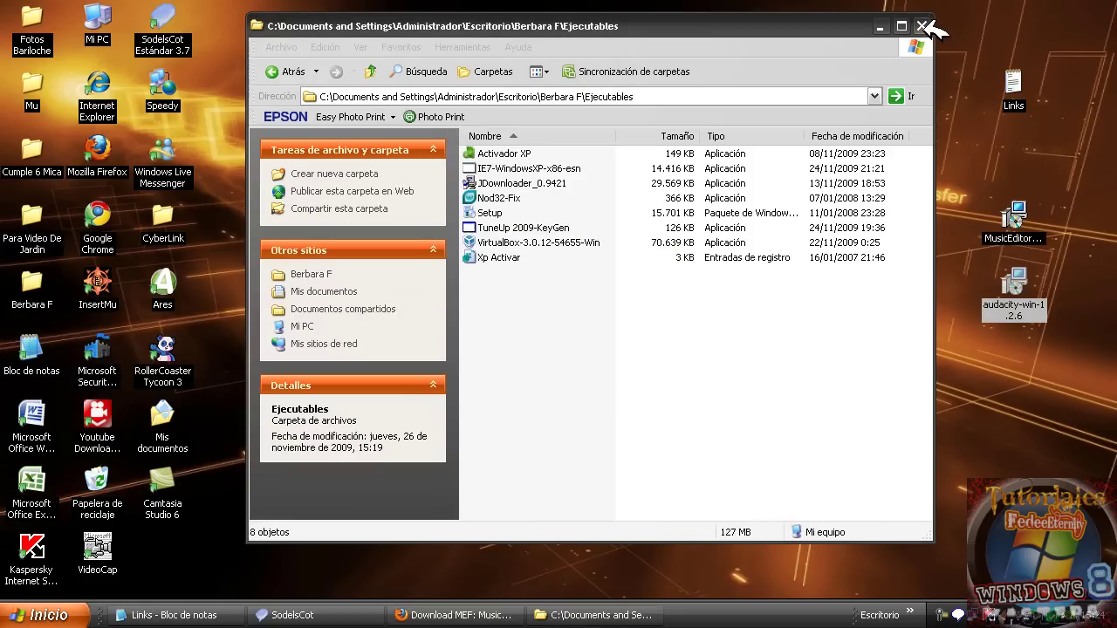
left_click(921, 25)
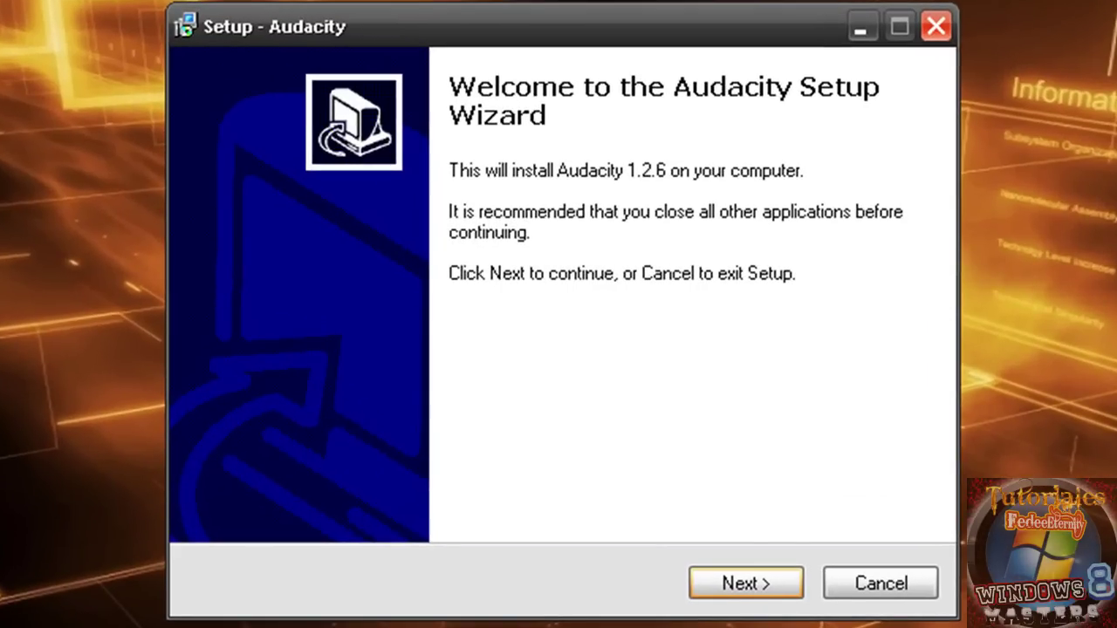
Accept the license agreement in the Audacity 1.2.6 setup and continue to the destination choice
left_click(756, 582)
left_click(386, 485)
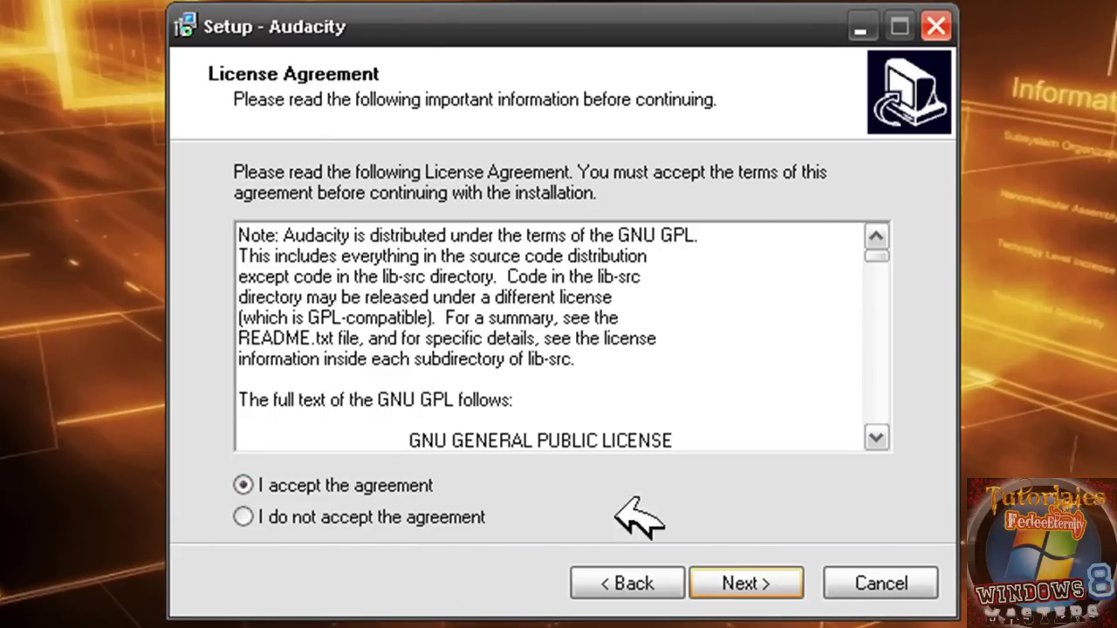
left_click(761, 583)
left_click(763, 578)
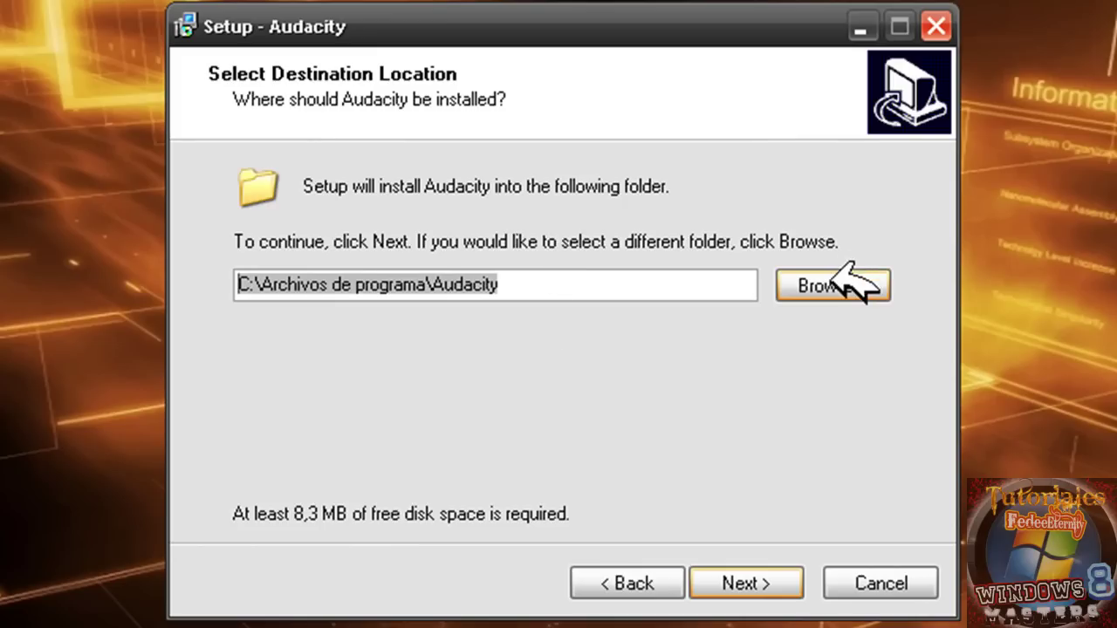
Install Audacity in C:\Archivos de programa\Audacity, with a desktop icon and associated project files
left_click(762, 579)
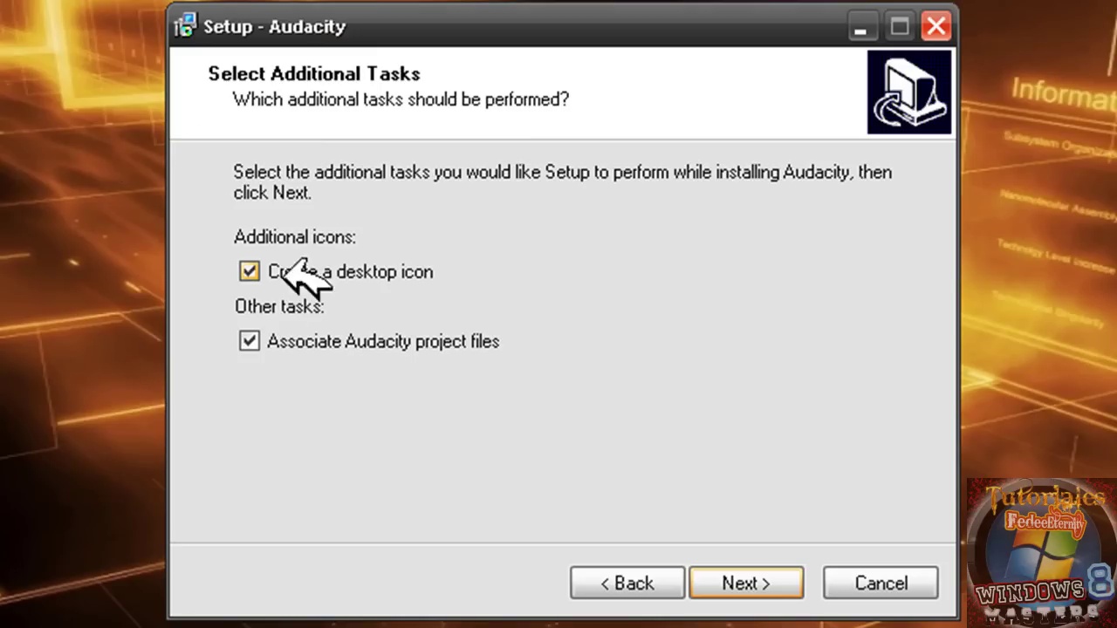
left_click(748, 578)
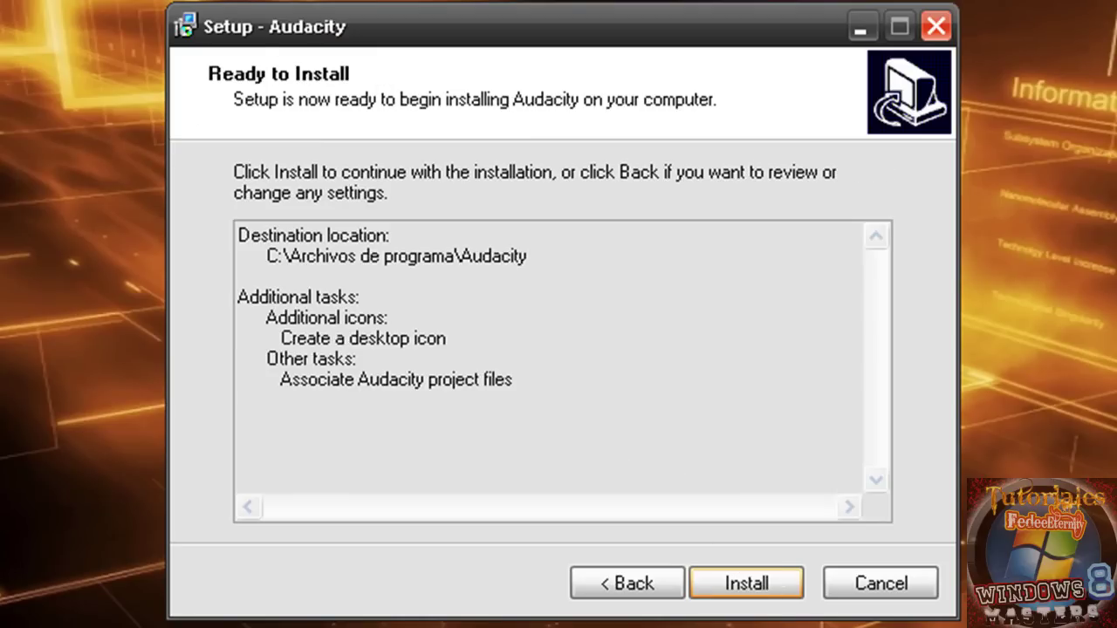
left_click(760, 583)
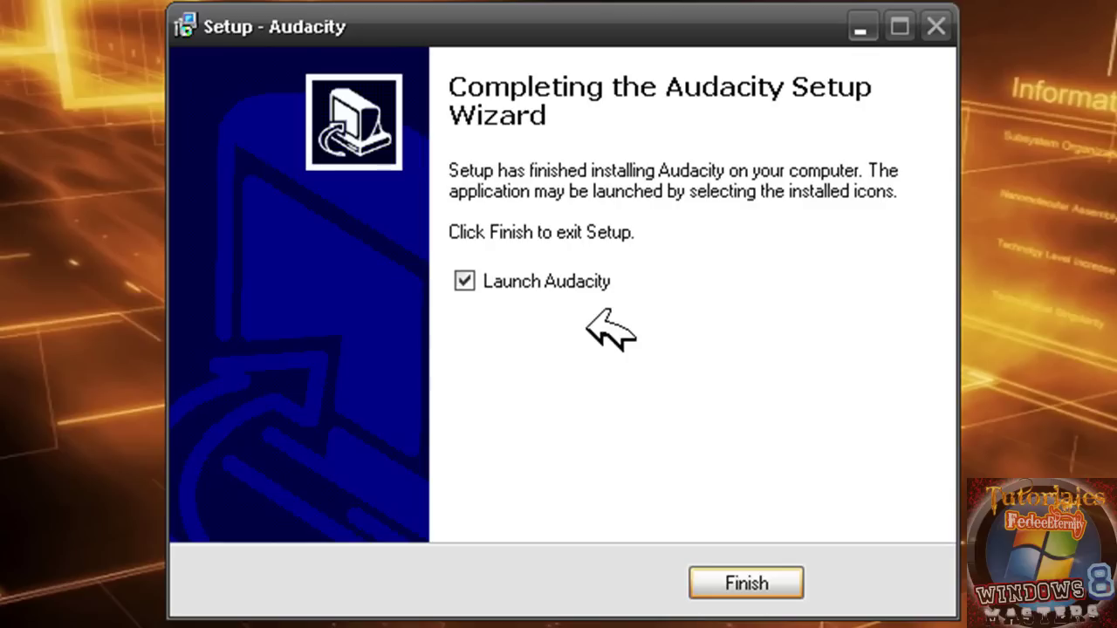
Turn off launching Audacity, finish the setup, and point out the Audacity shortcut on the desktop
left_click(589, 281)
left_click(747, 592)
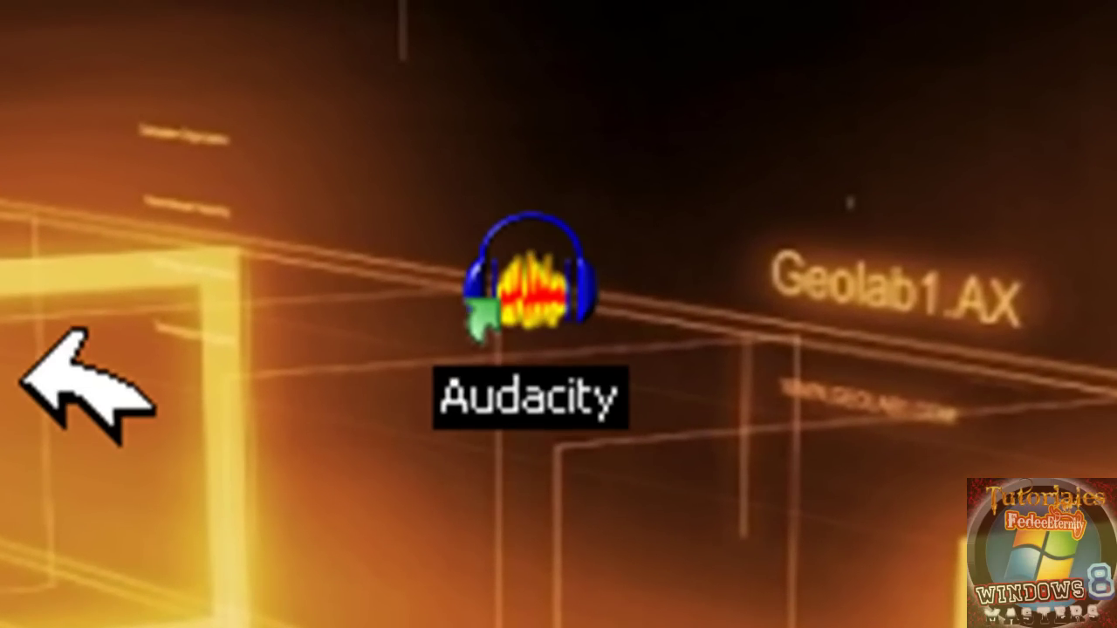
left_click_drag(95, 245, 905, 462)
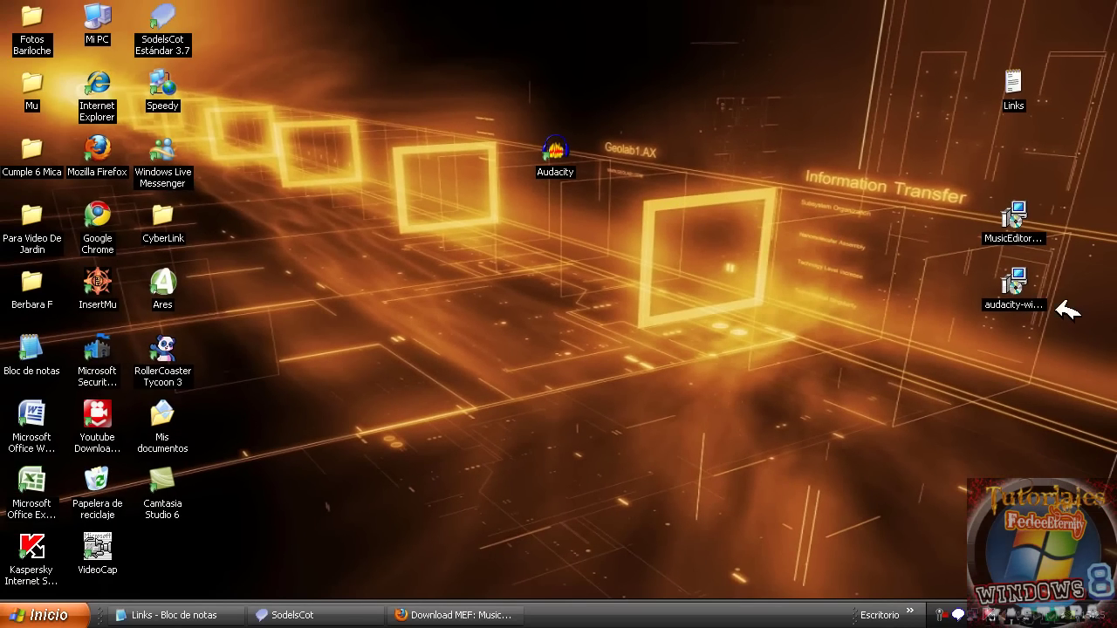
Move the Audacity installer and the Links file to the desktop's lower corner and place the MusicEditorFree installer apart in open space
left_click_drag(1014, 286, 1084, 548)
left_click_drag(1012, 86, 1079, 480)
left_click_drag(1011, 229, 878, 294)
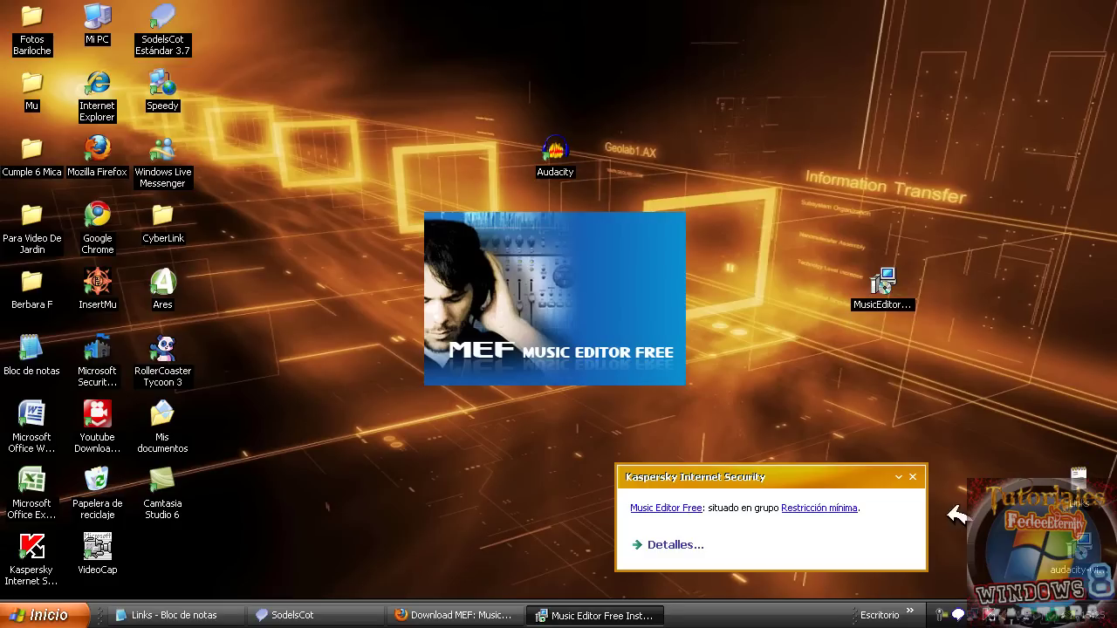
Install Music Editor Free in the default destination folder, leaving the optional e-mail address blank, and finish the setup without launching the program
left_click(912, 477)
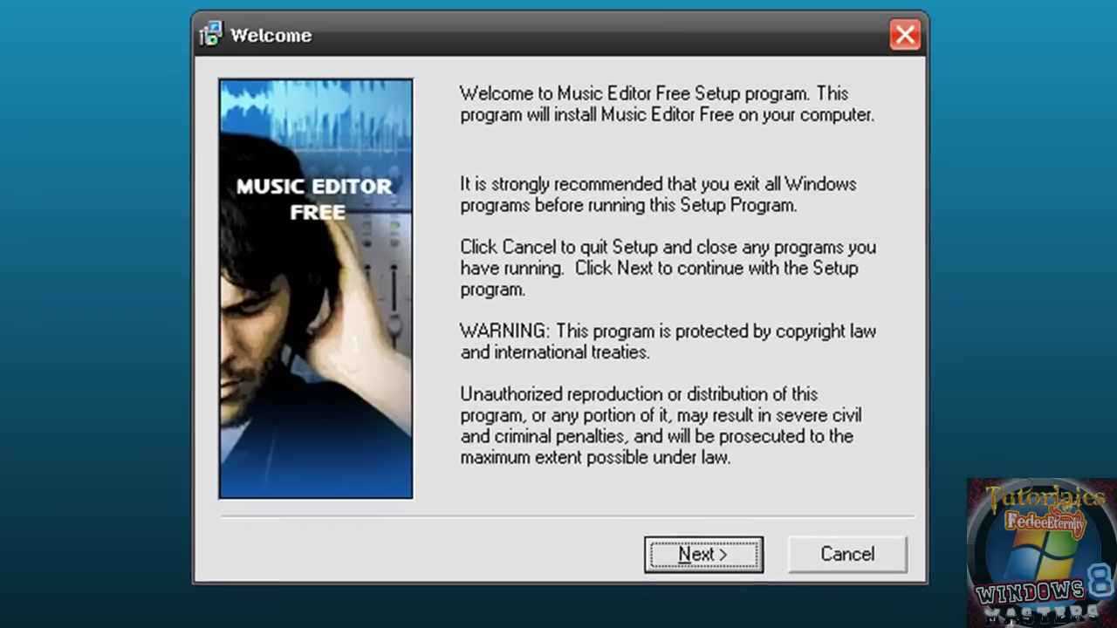
left_click(695, 583)
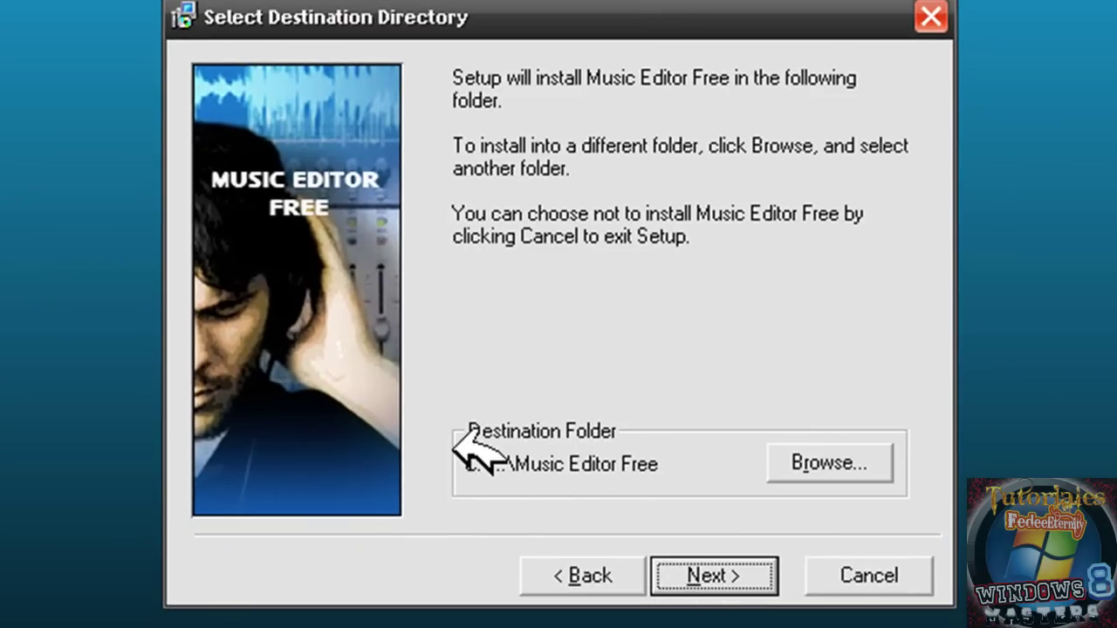
left_click(716, 578)
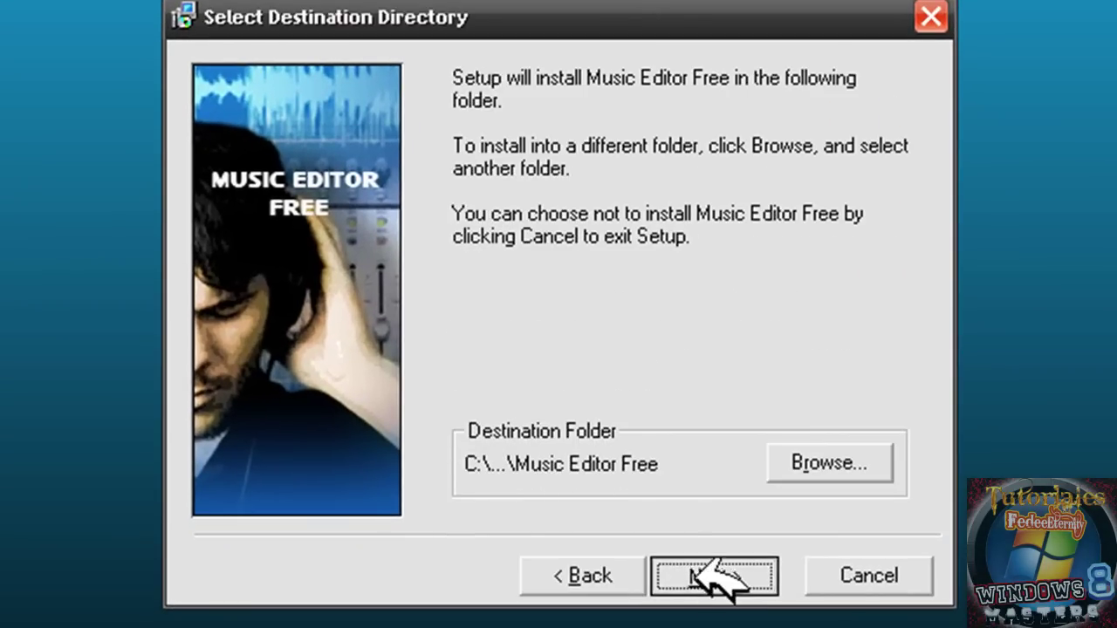
left_click(749, 576)
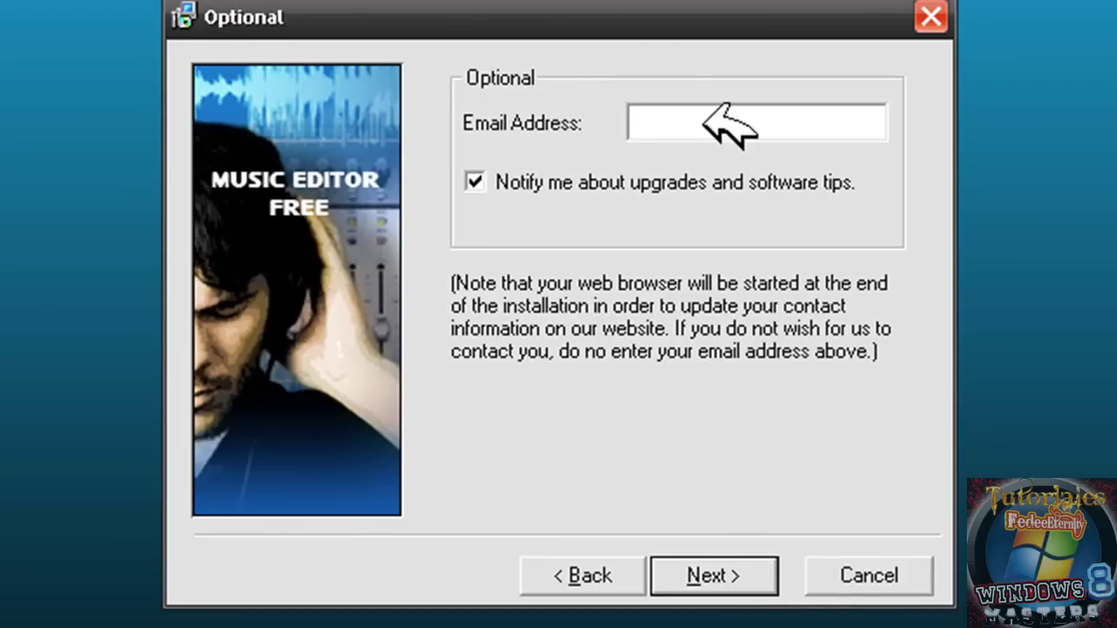
left_click(740, 574)
left_click(740, 574)
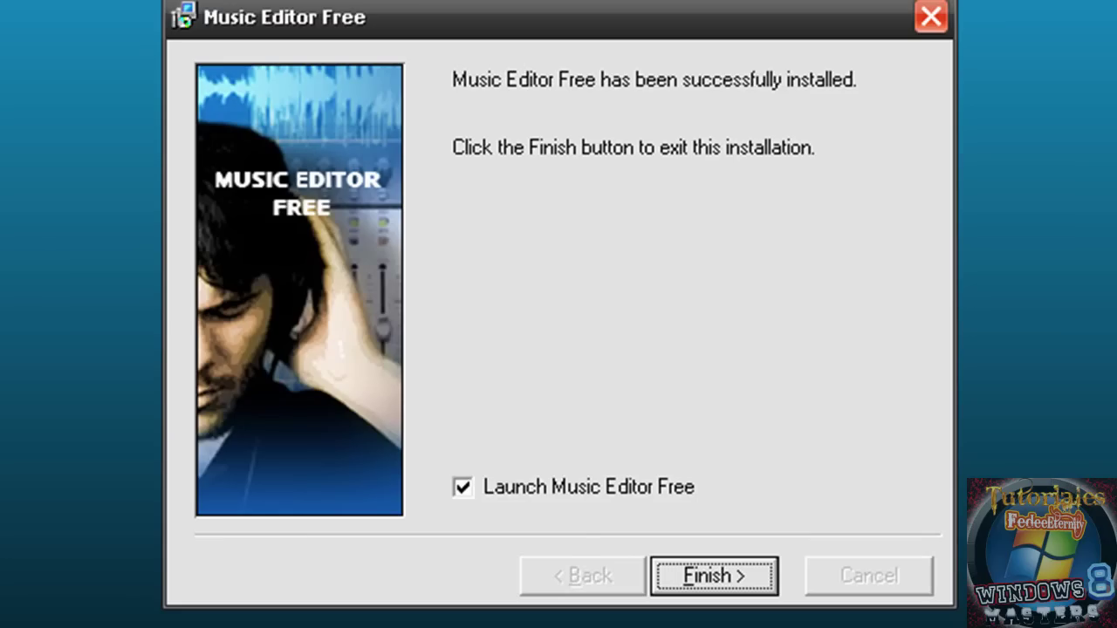
left_click(680, 485)
left_click(714, 576)
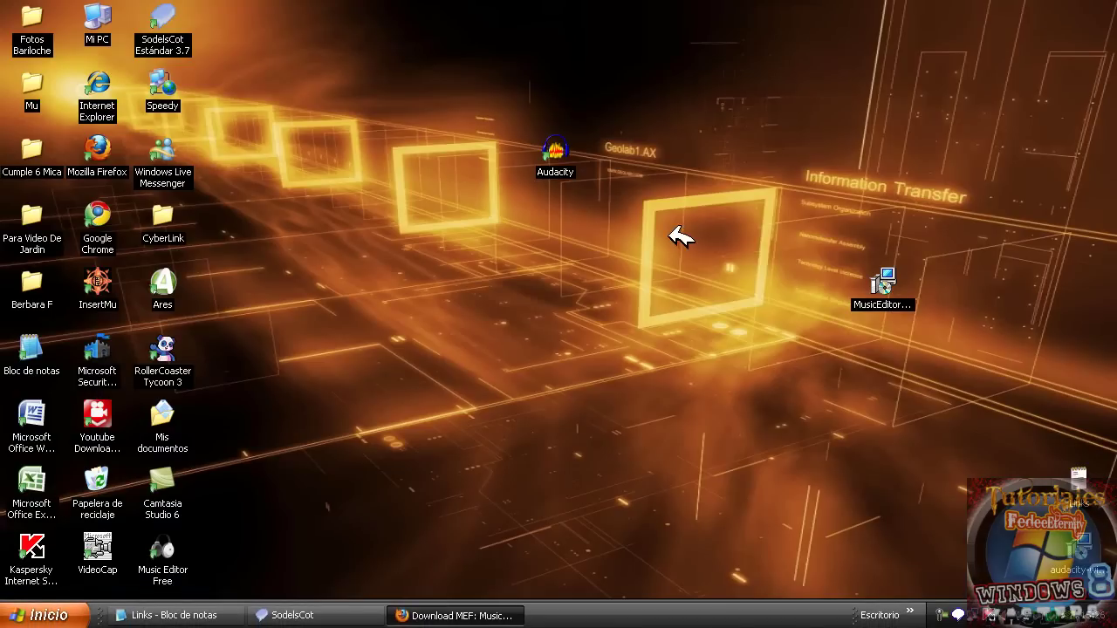
Move the Music Editor Free shortcut to the upper middle of the desktop and its installer above the Links file
left_click_drag(231, 548, 519, 170)
left_click_drag(876, 313, 1070, 441)
left_click_drag(491, 169, 545, 50)
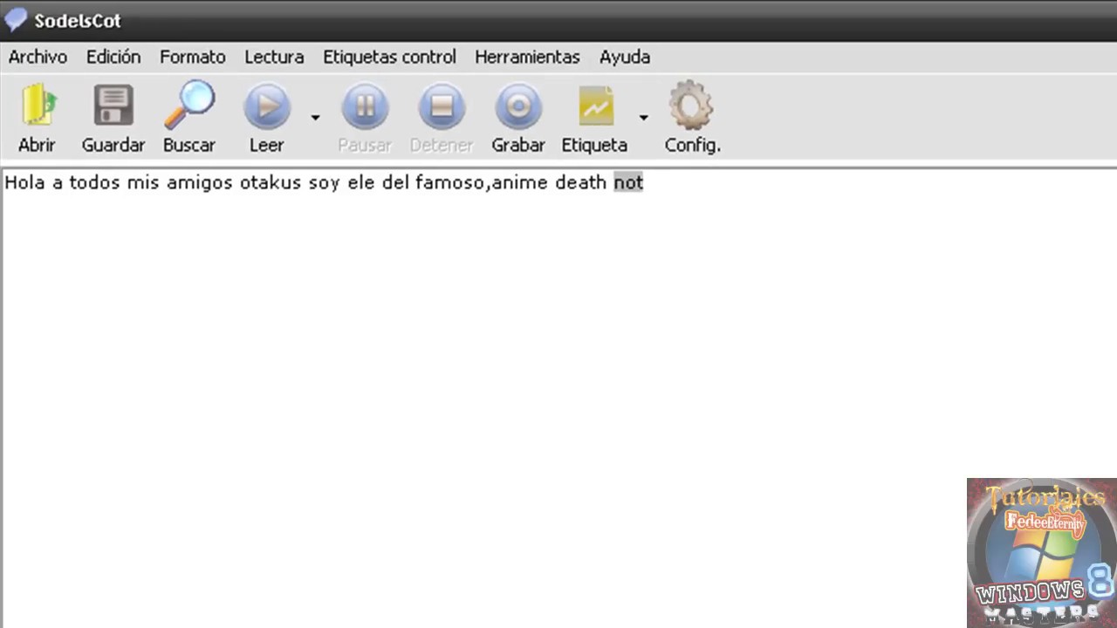
In SodelsCot, read the whole sentence aloud and record it to the desktop as an MP3 file named Voz Original
left_click_drag(665, 178, 5, 203)
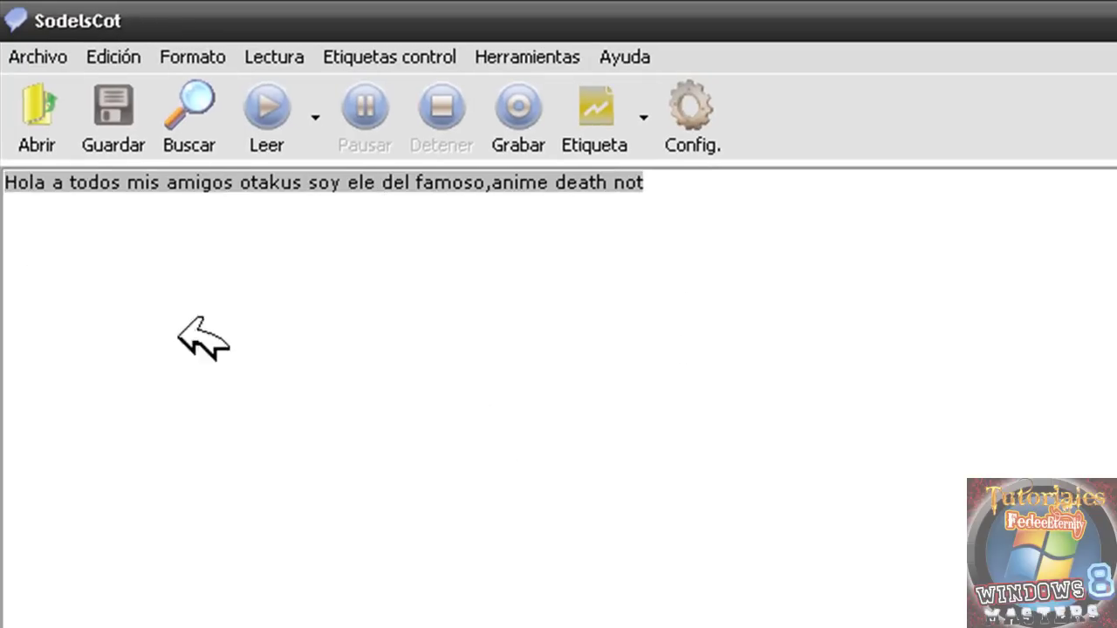
left_click(271, 109)
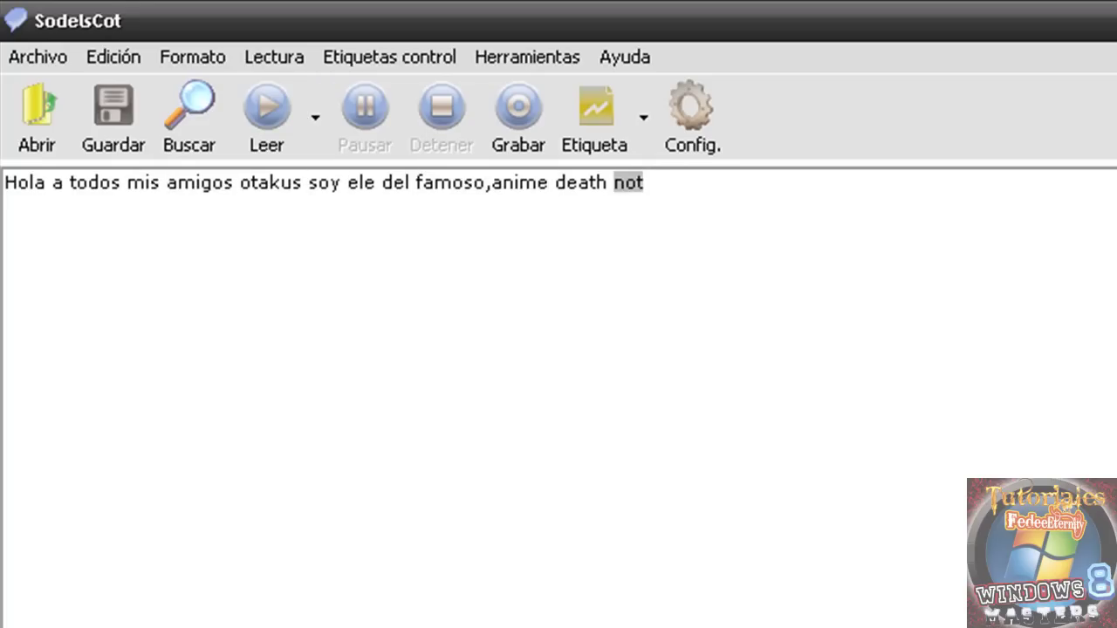
left_click(523, 112)
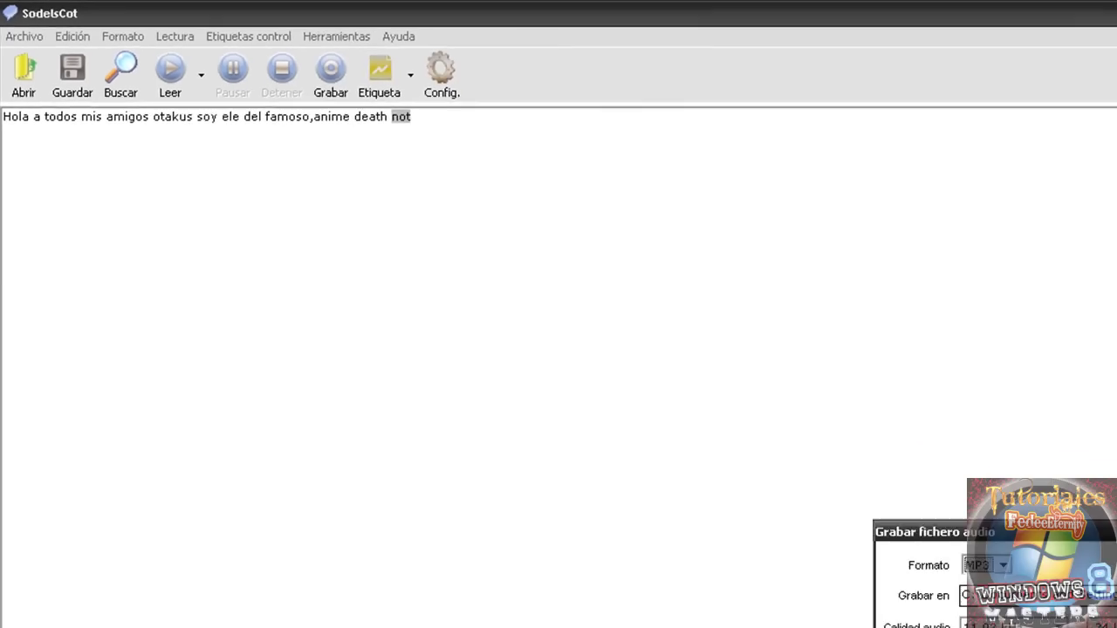
left_click(1009, 501)
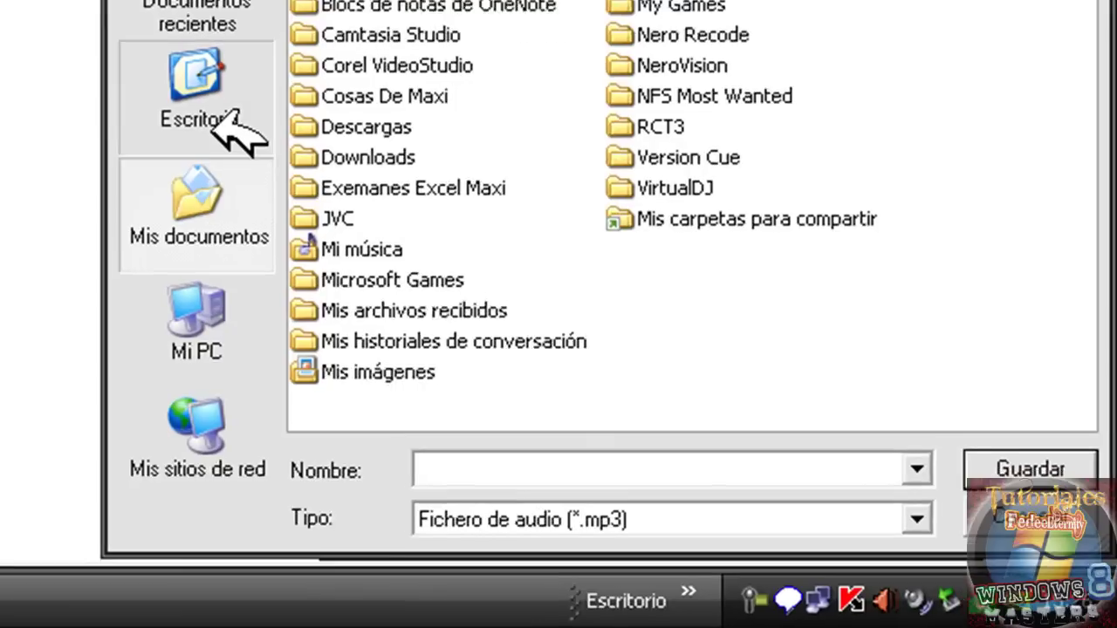
left_click(602, 336)
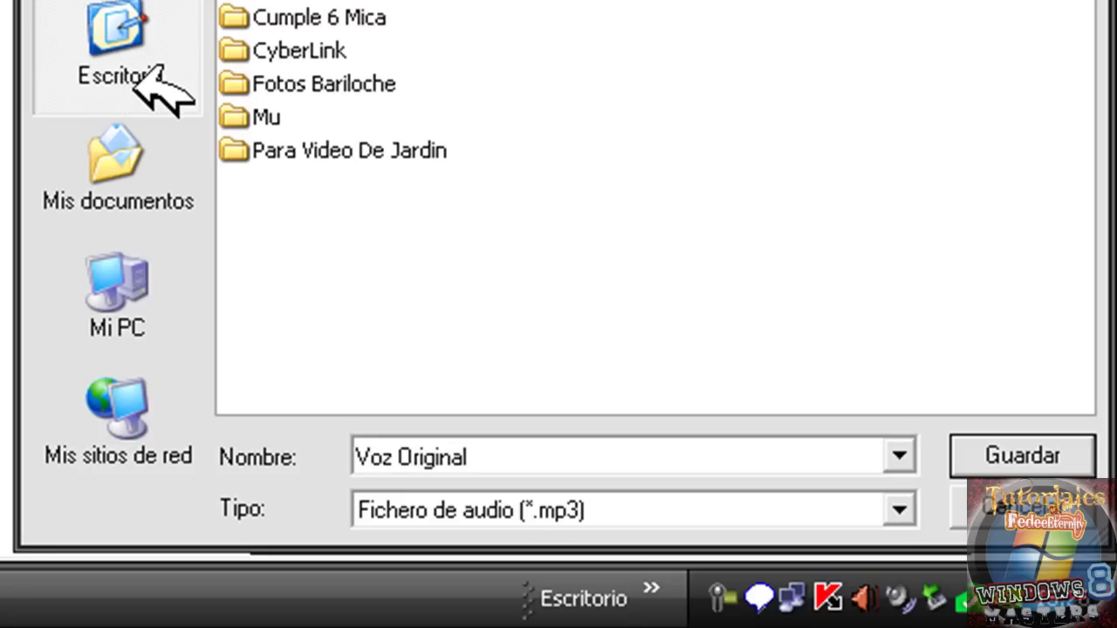
left_click(1082, 453)
left_click(854, 576)
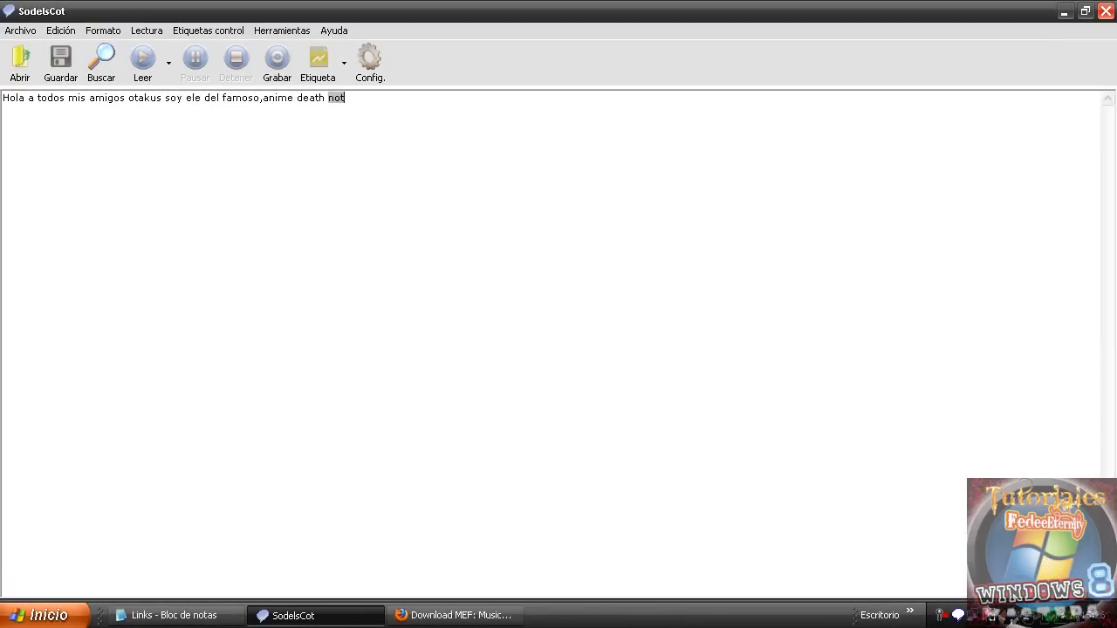
Minimize SodelsCot and move the Voz Original file and the Music Editor Free shortcut to clear spots on the desktop
left_click(1064, 11)
left_click_drag(179, 566, 389, 104)
left_click_drag(555, 21, 572, 179)
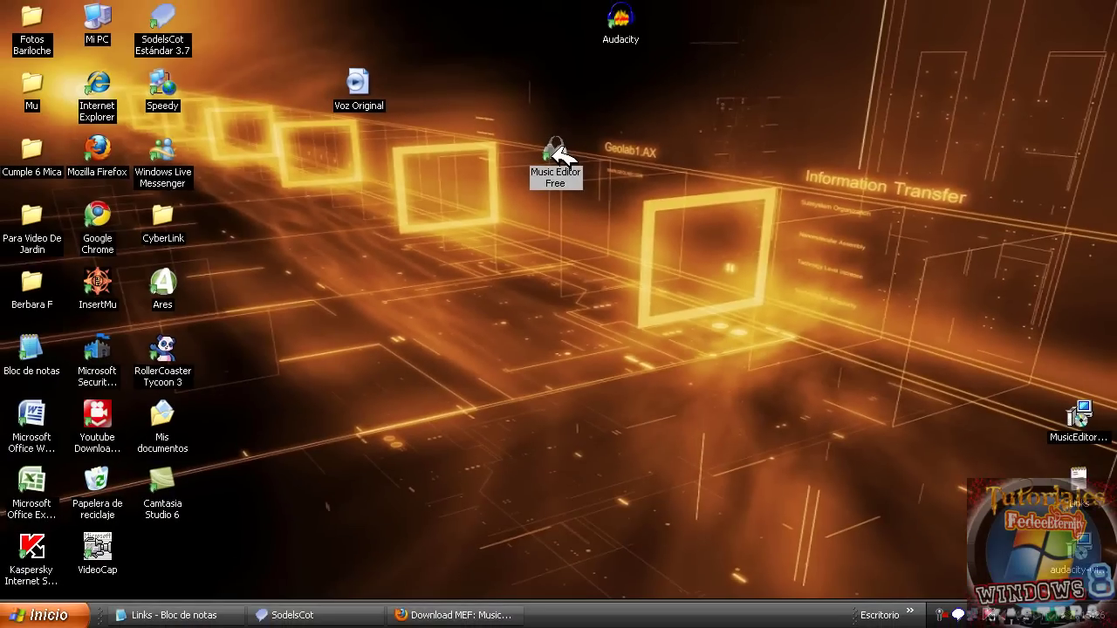
Launch Music Editor Free, close its welcome dialog, and open the Voz Original audio file from the desktop
double_click(559, 155)
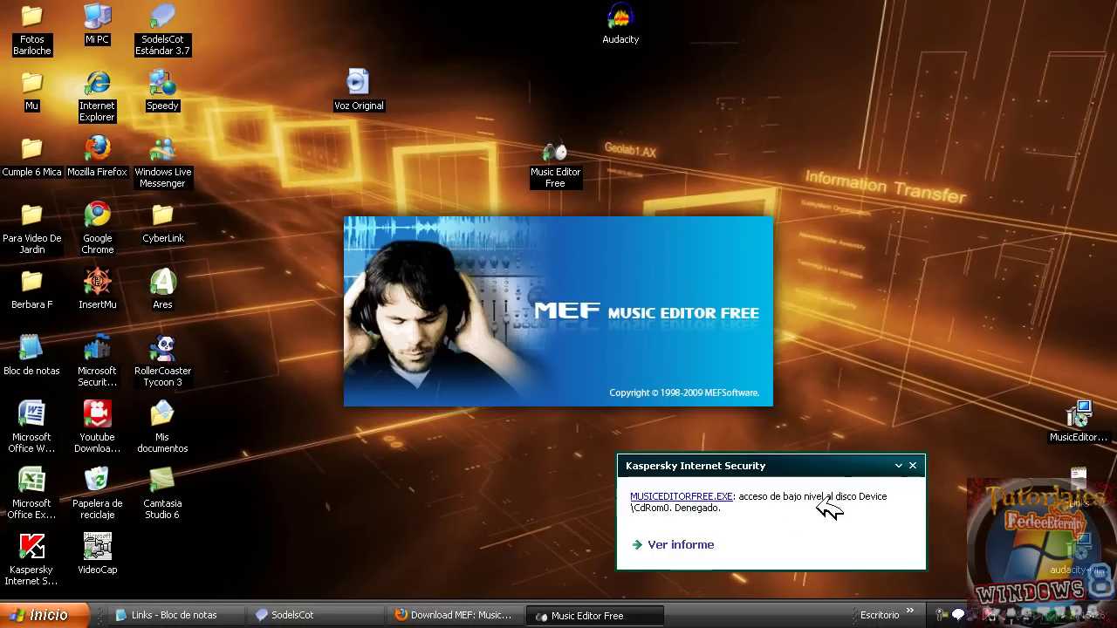
left_click(913, 466)
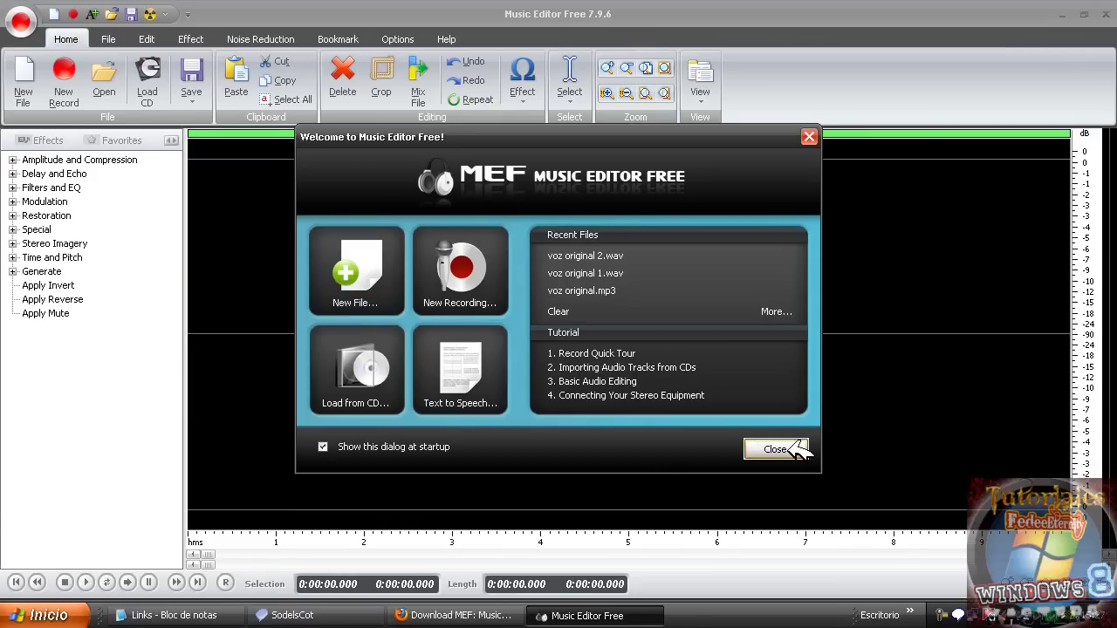
left_click(777, 449)
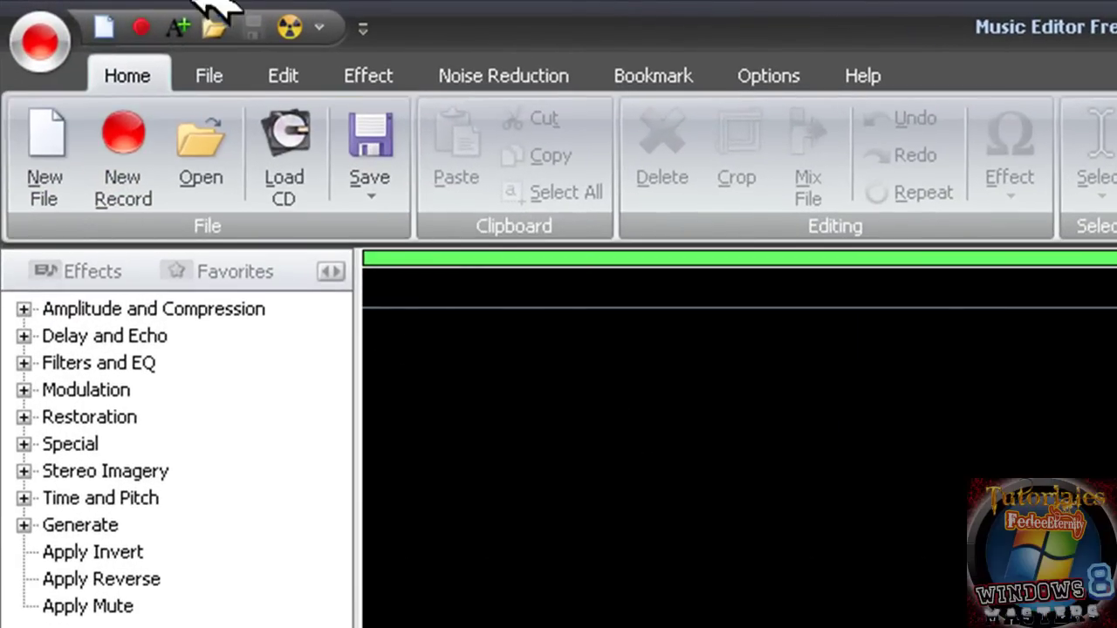
left_click(230, 152)
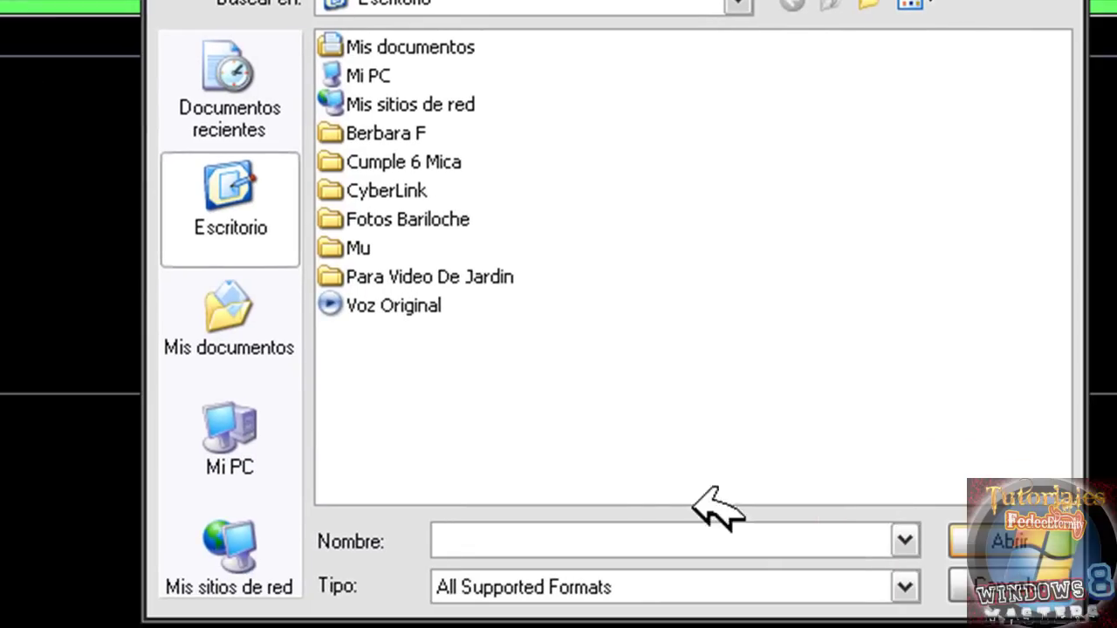
double_click(407, 307)
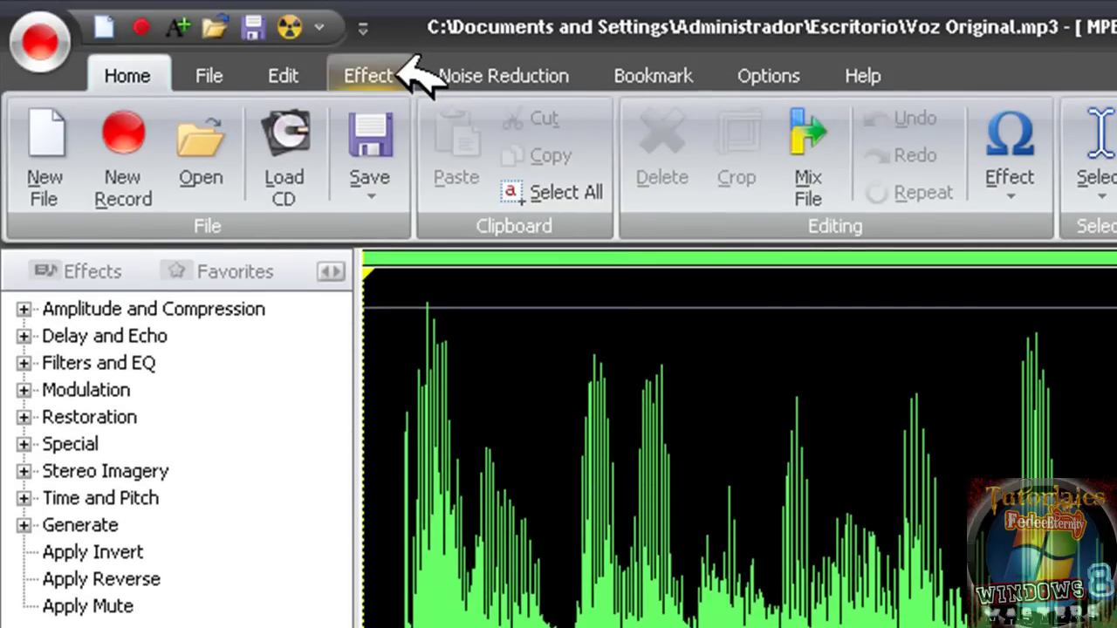
Apply a Pitch Change to the Voz Original recording using the Soprano preset with an 80% pitch adjustment
left_click(384, 75)
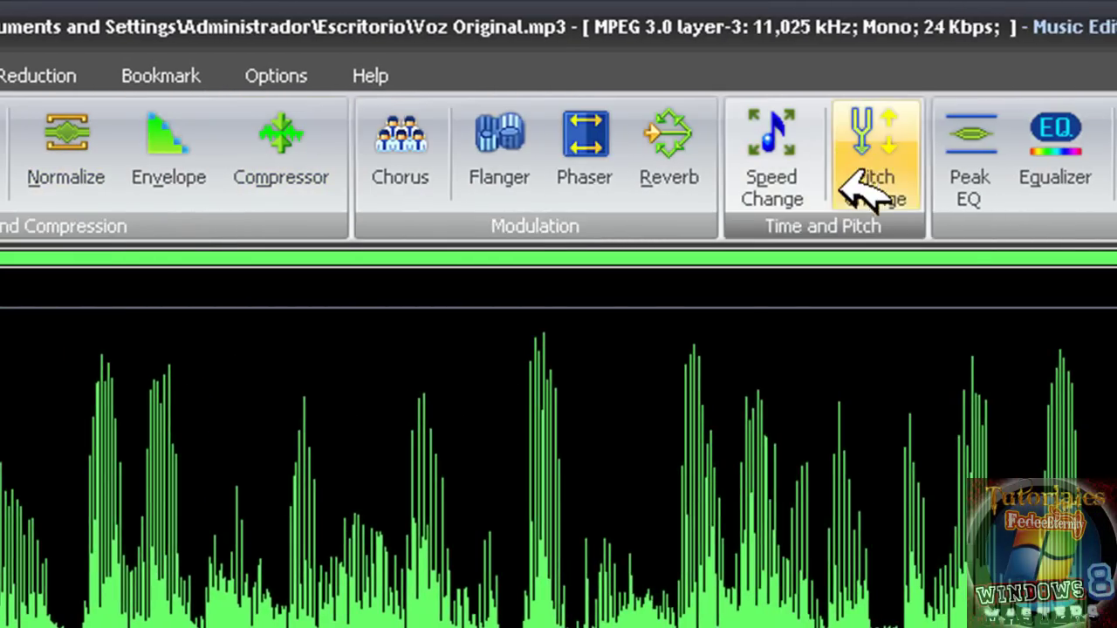
left_click(883, 150)
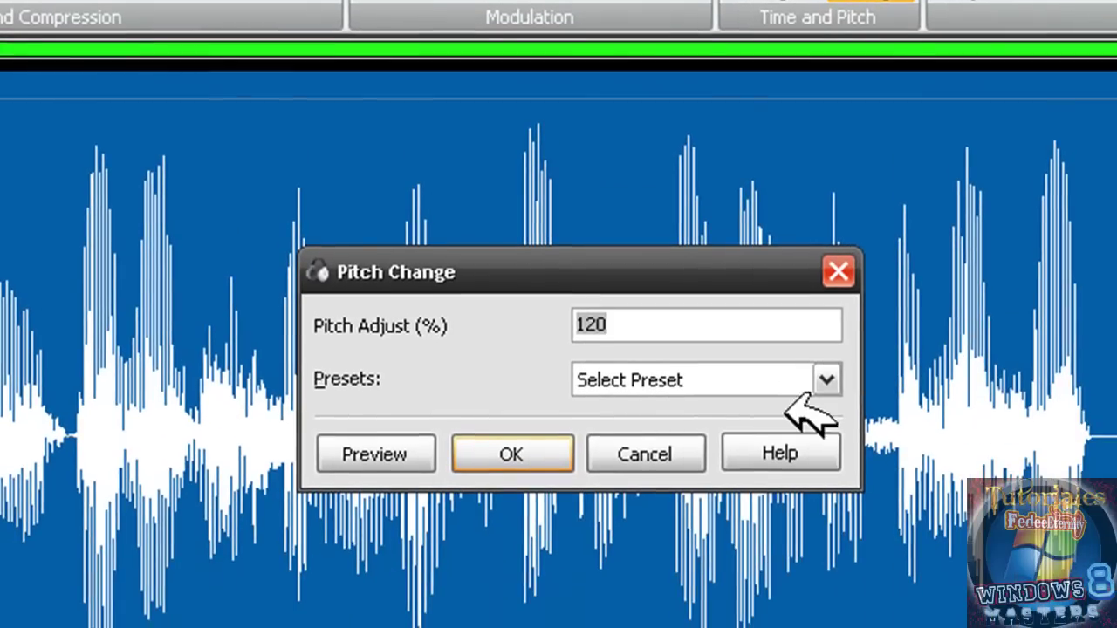
left_click(790, 377)
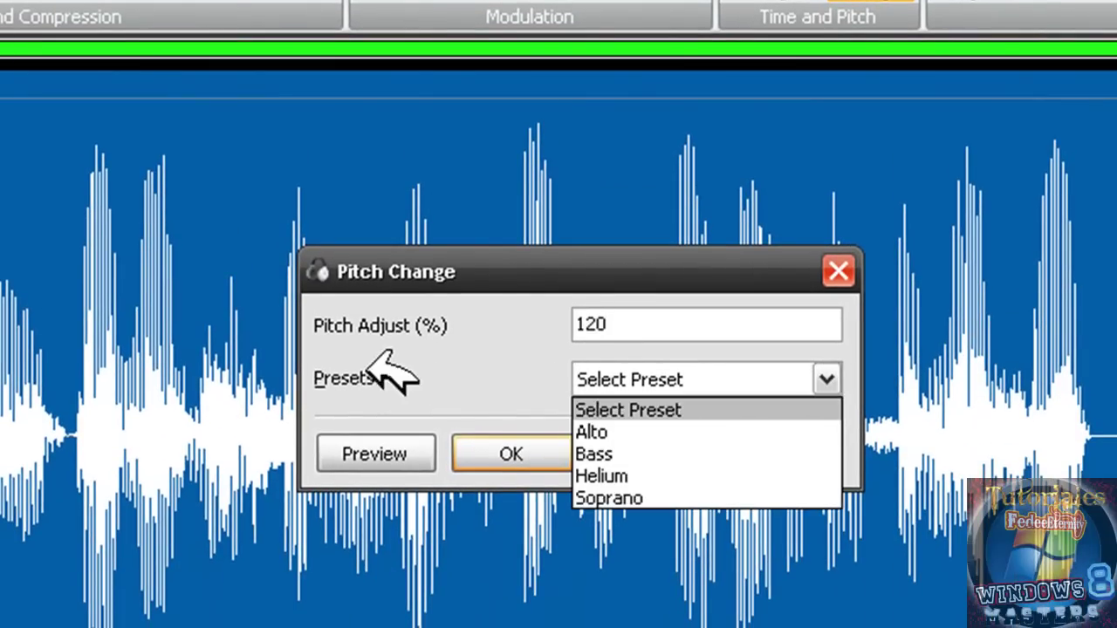
left_click(687, 489)
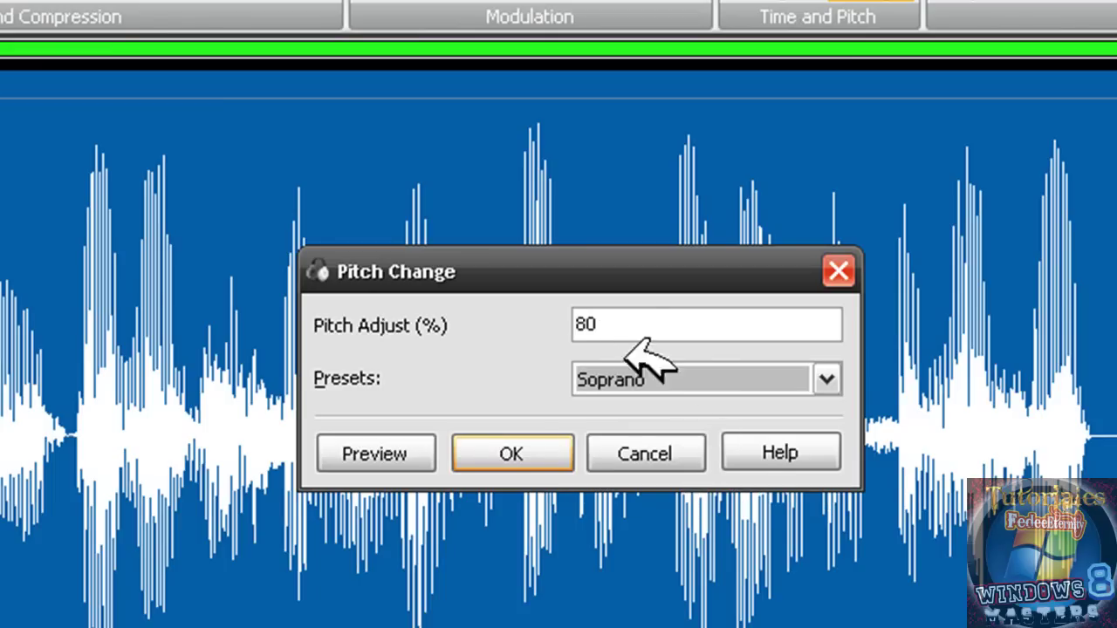
left_click_drag(661, 324, 511, 319)
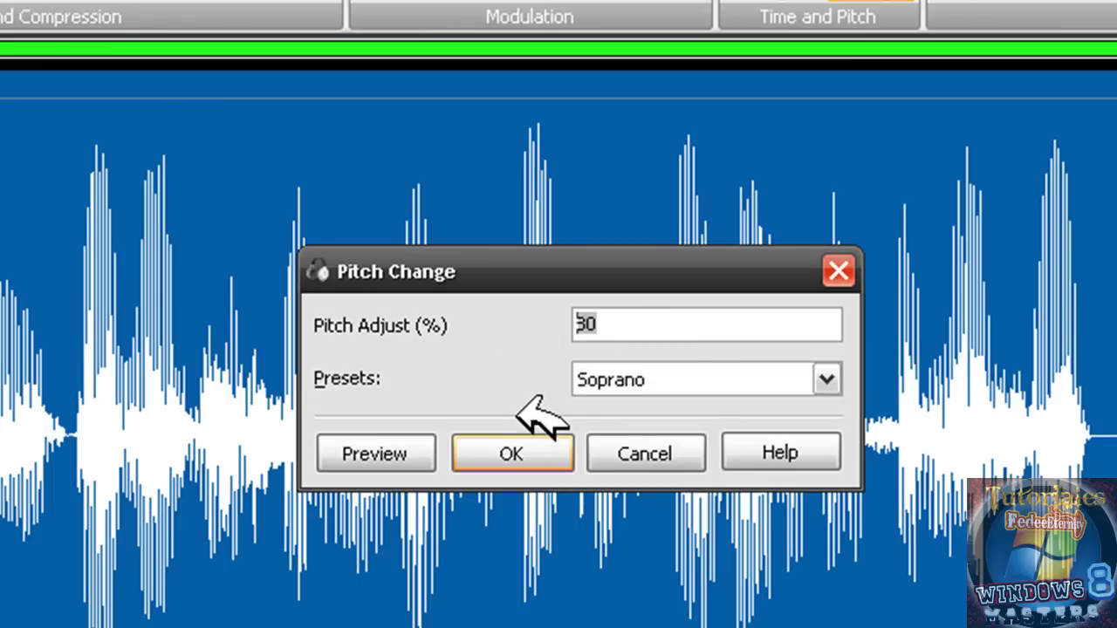
left_click(528, 450)
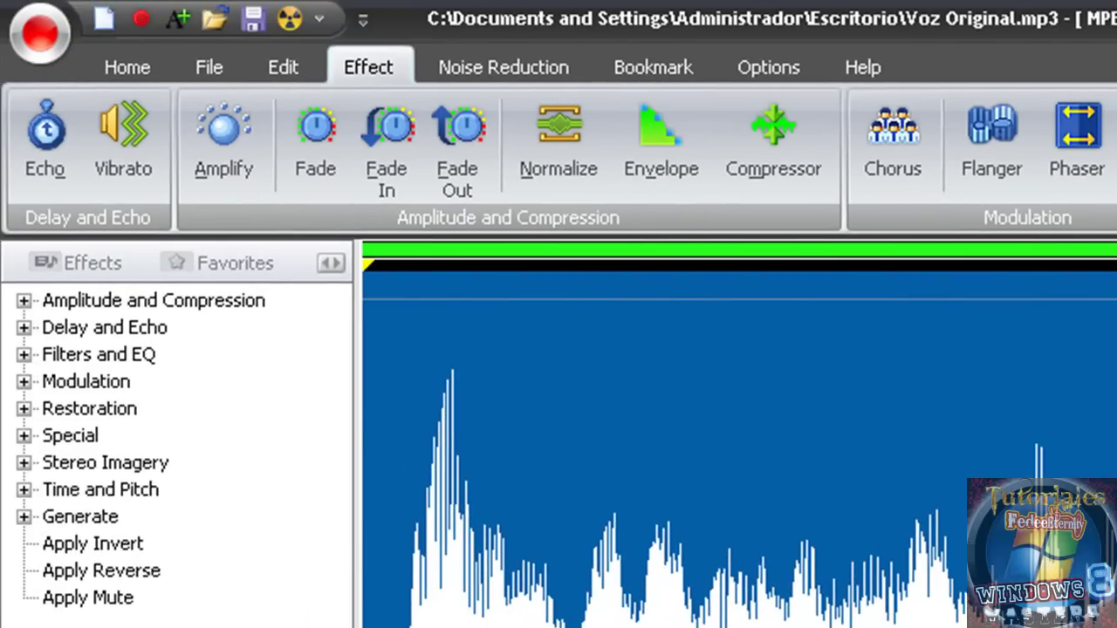
Save the altered audio to the desktop as the Wave file Voz Original1 with the CD Quality preset
left_click(131, 53)
left_click(375, 178)
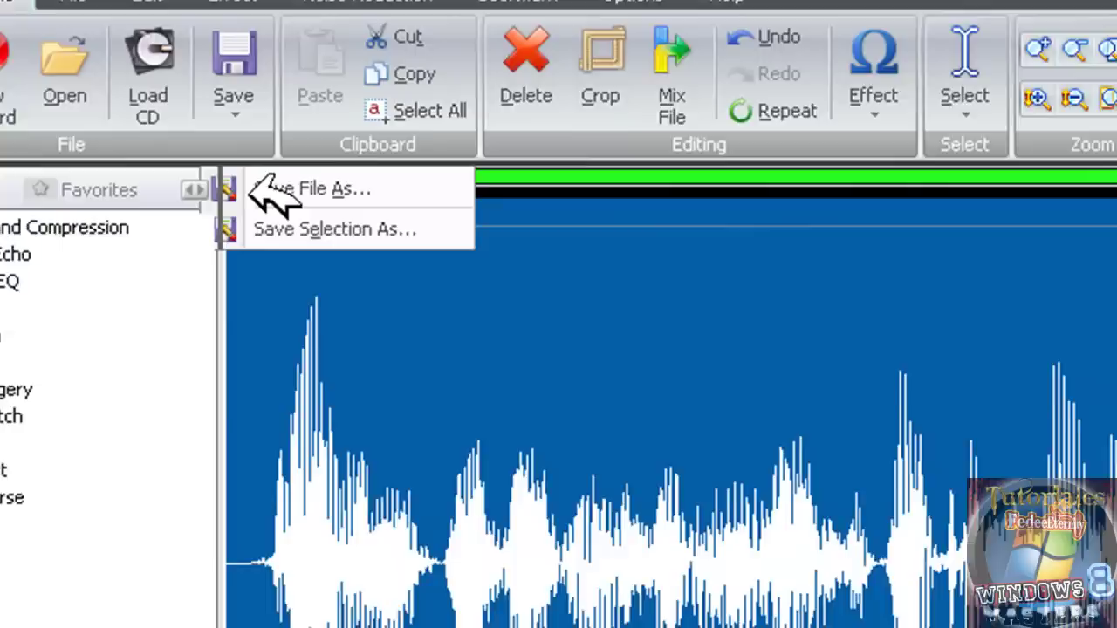
left_click(376, 261)
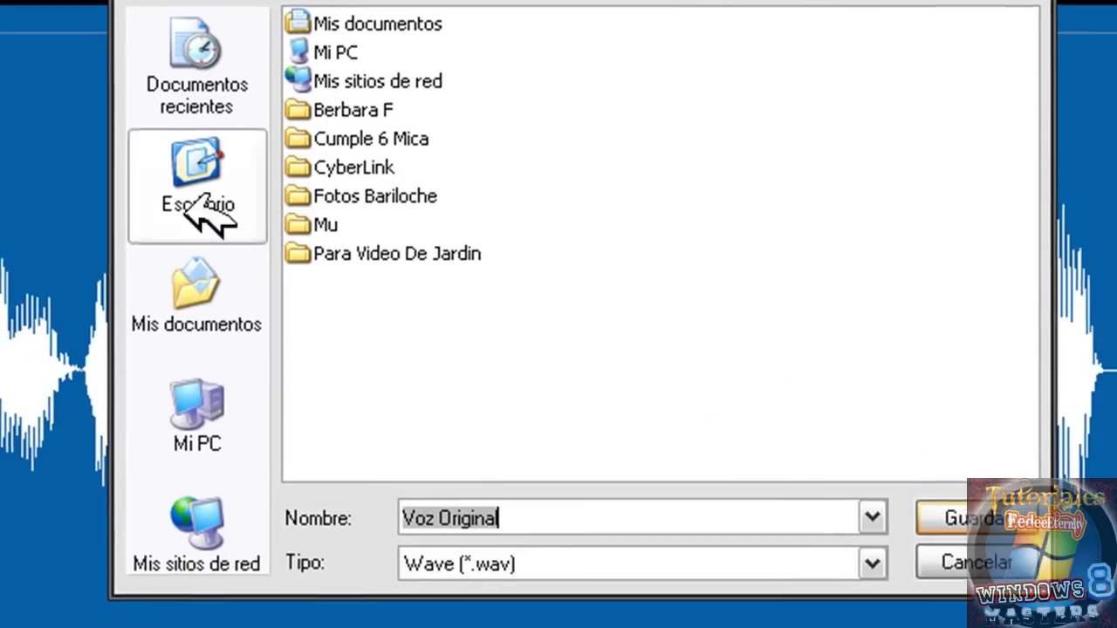
left_click(569, 532)
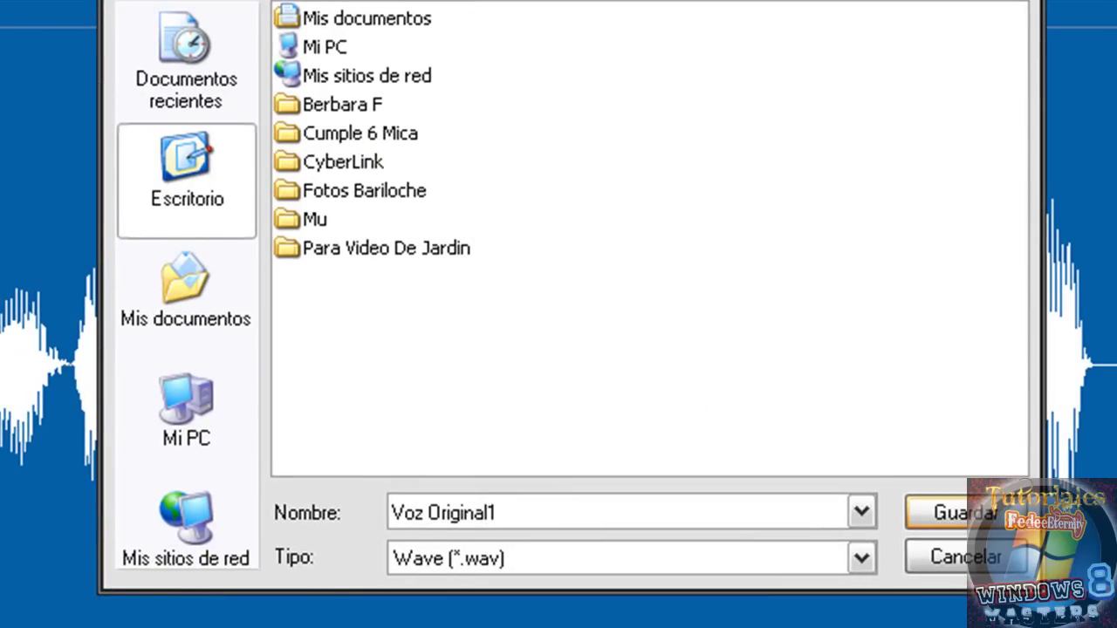
left_click(964, 512)
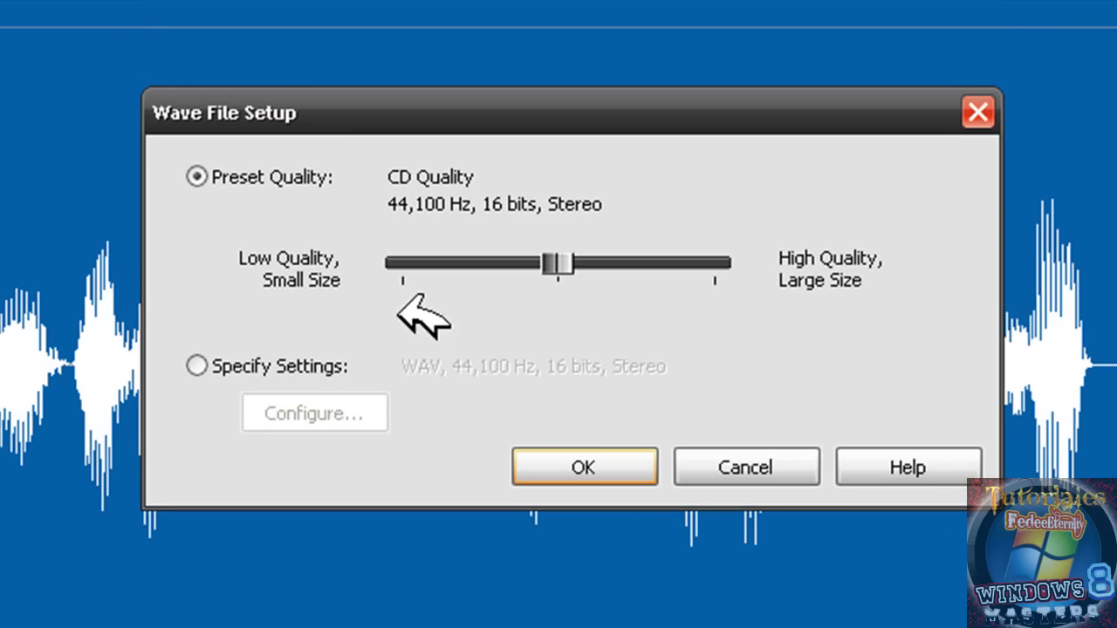
left_click(625, 456)
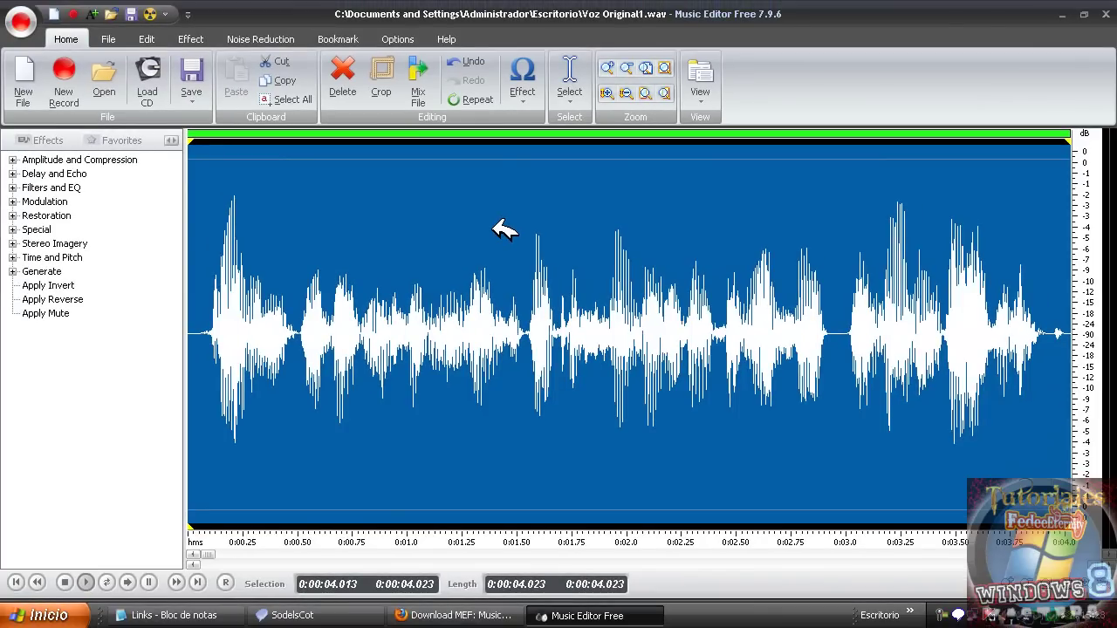
Undo the previous pitch change, apply Pitch Change with the Alto preset and a 120% pitch adjustment, and play the result
key("ctrl+z")
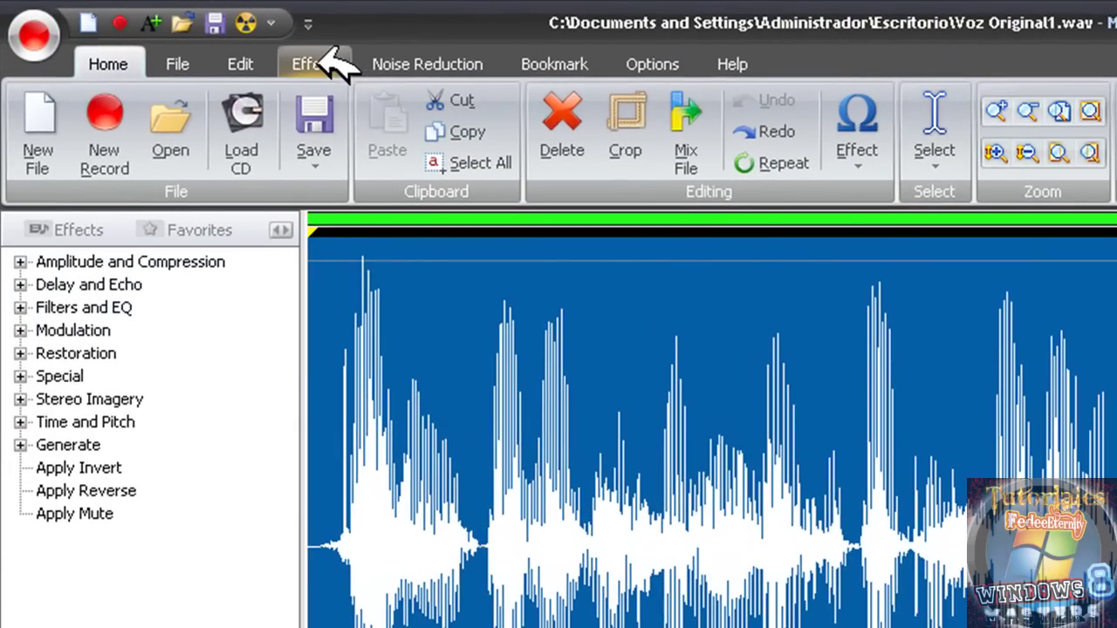
left_click(342, 64)
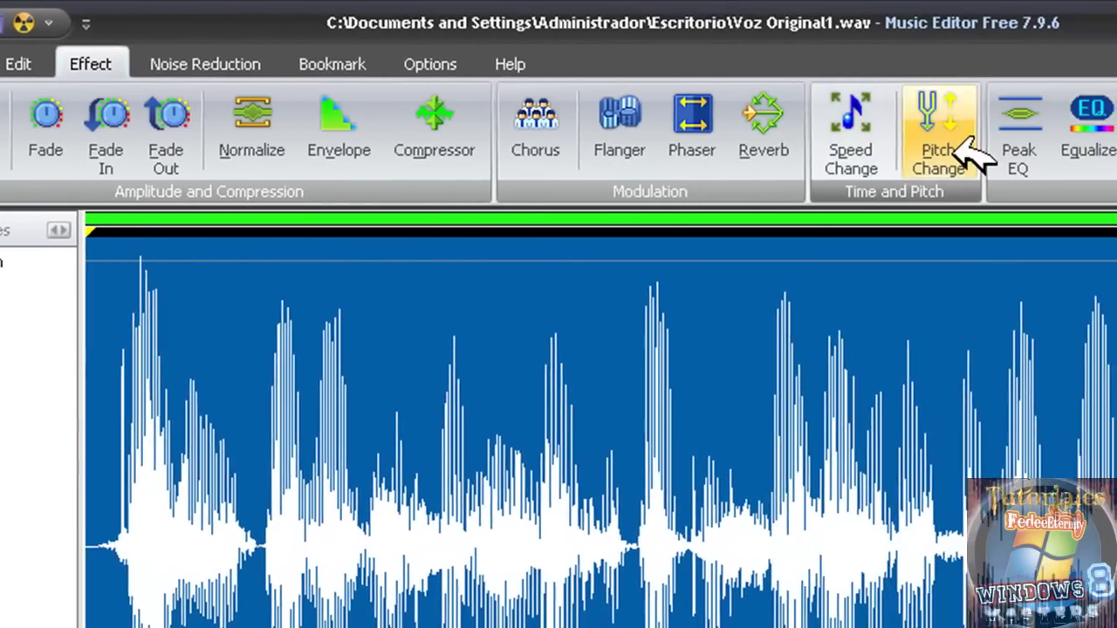
left_click(964, 144)
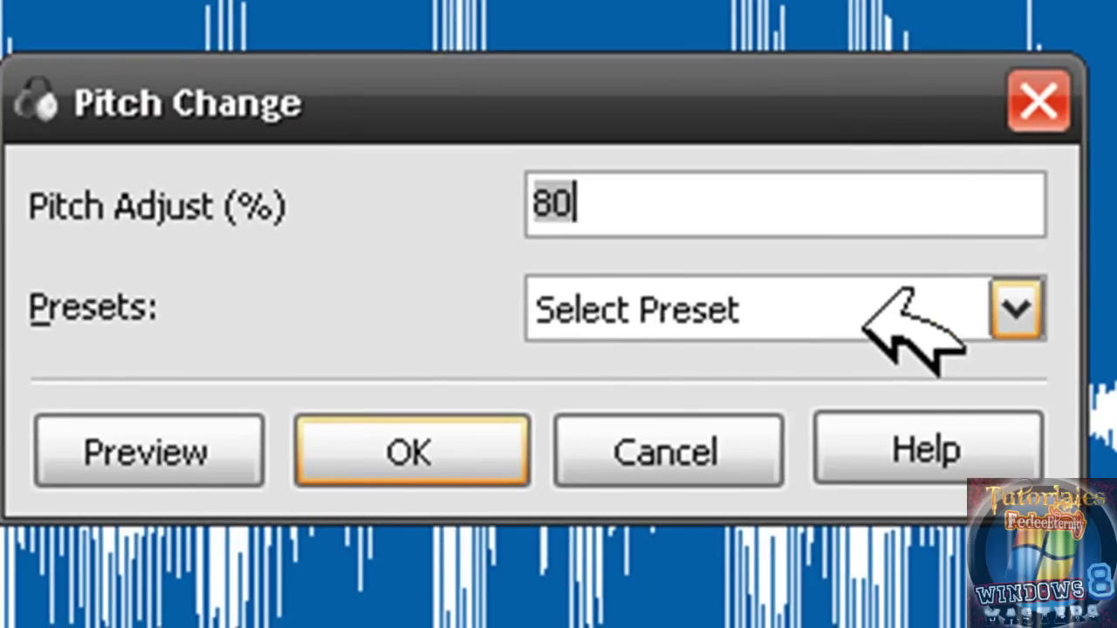
left_click(827, 480)
left_click(838, 406)
left_click(753, 201)
left_click_drag(752, 200, 374, 200)
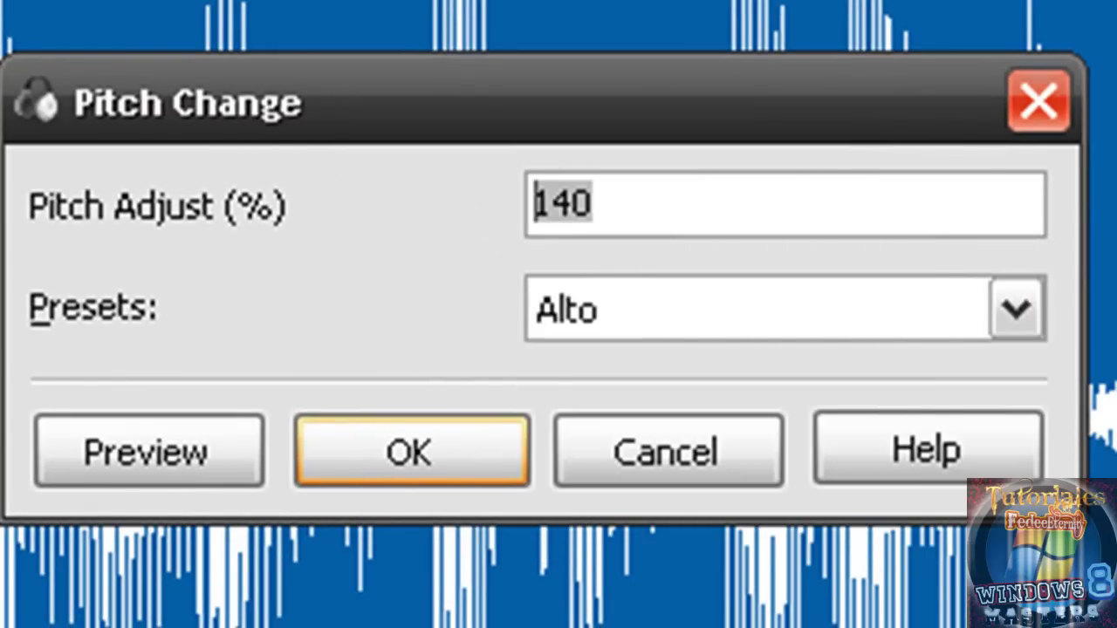
type("1")
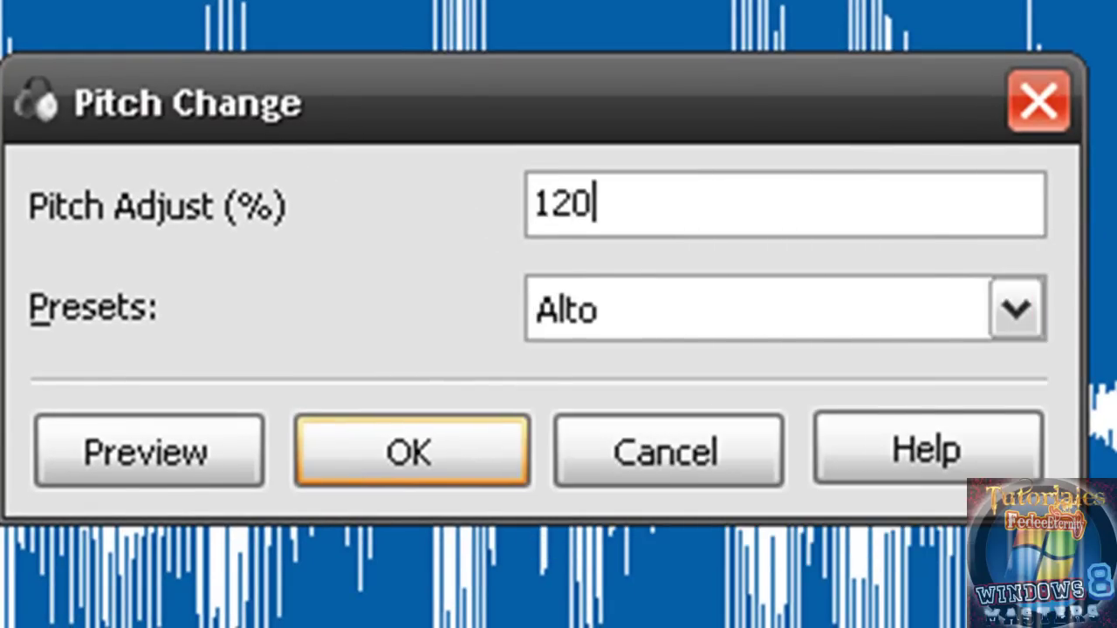
type("20")
key("Return")
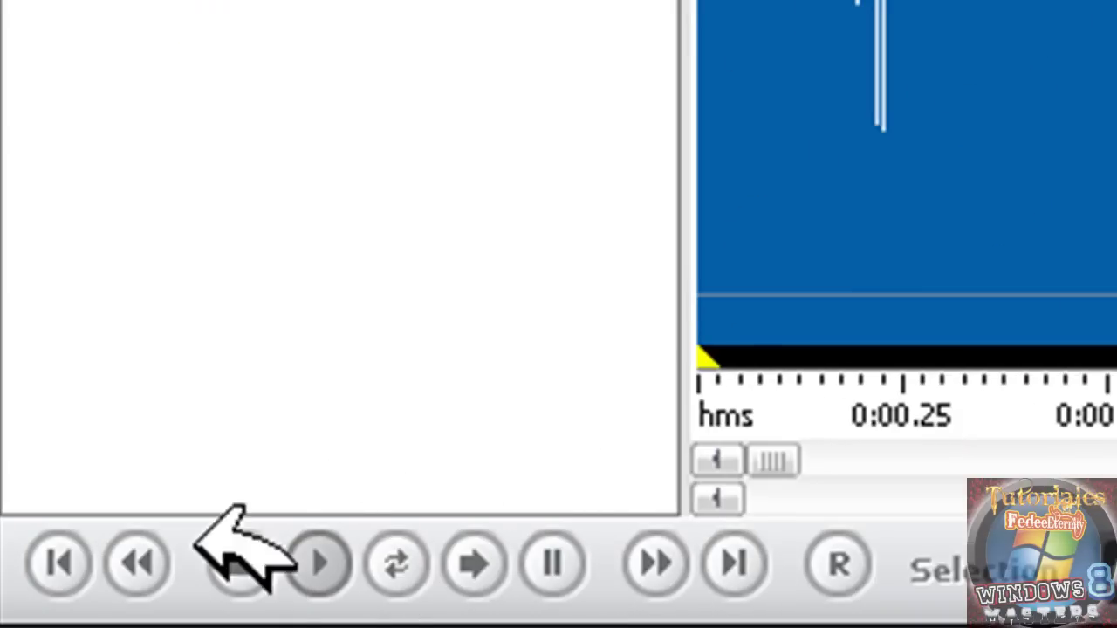
left_click(320, 565)
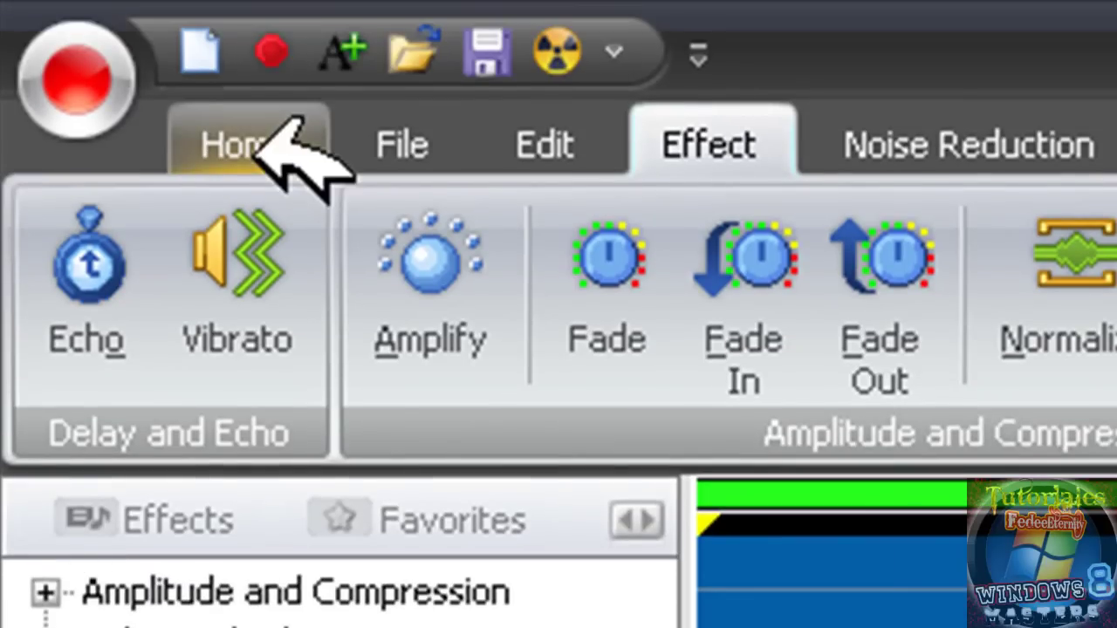
Save the altered audio to the desktop as the Wave file Voz Original2 with the CD Quality preset
left_click(270, 130)
left_click(716, 349)
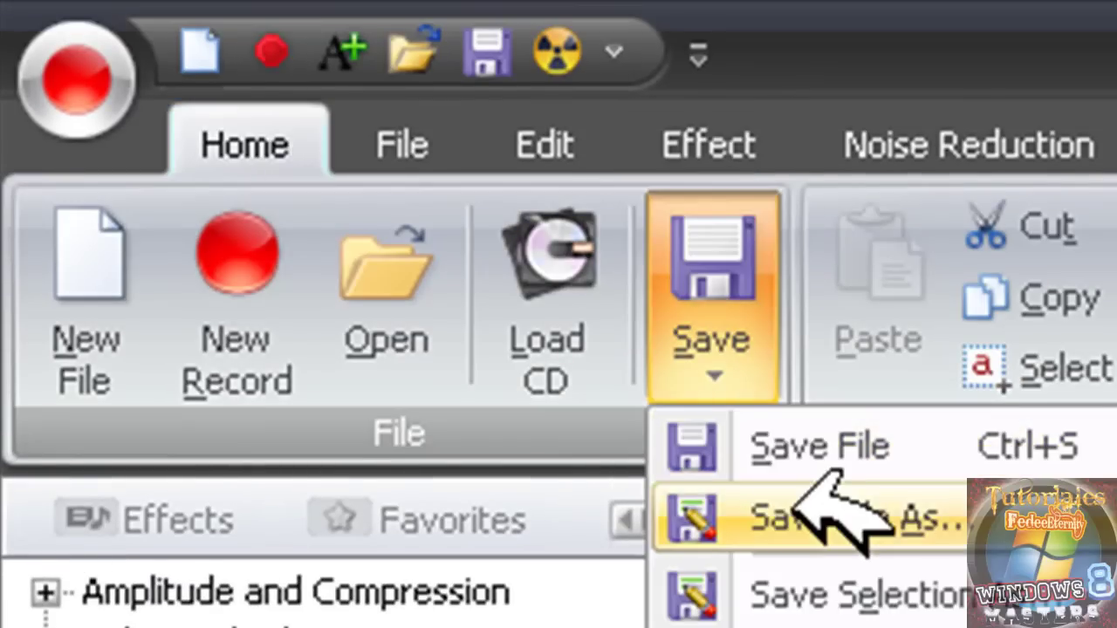
left_click(825, 510)
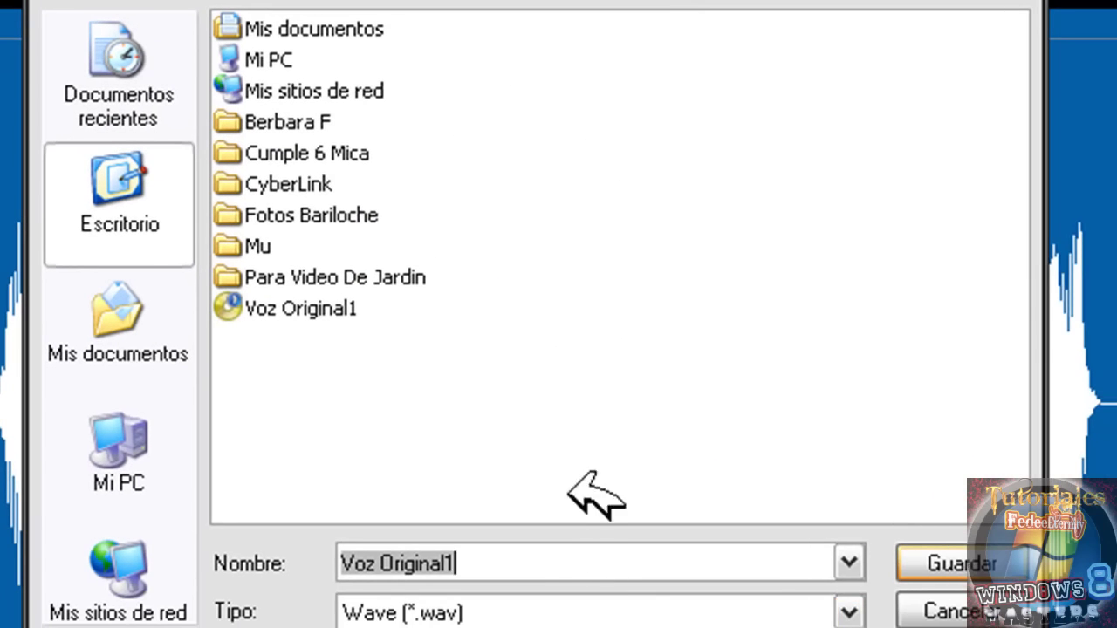
left_click(552, 548)
type("2")
key("Return")
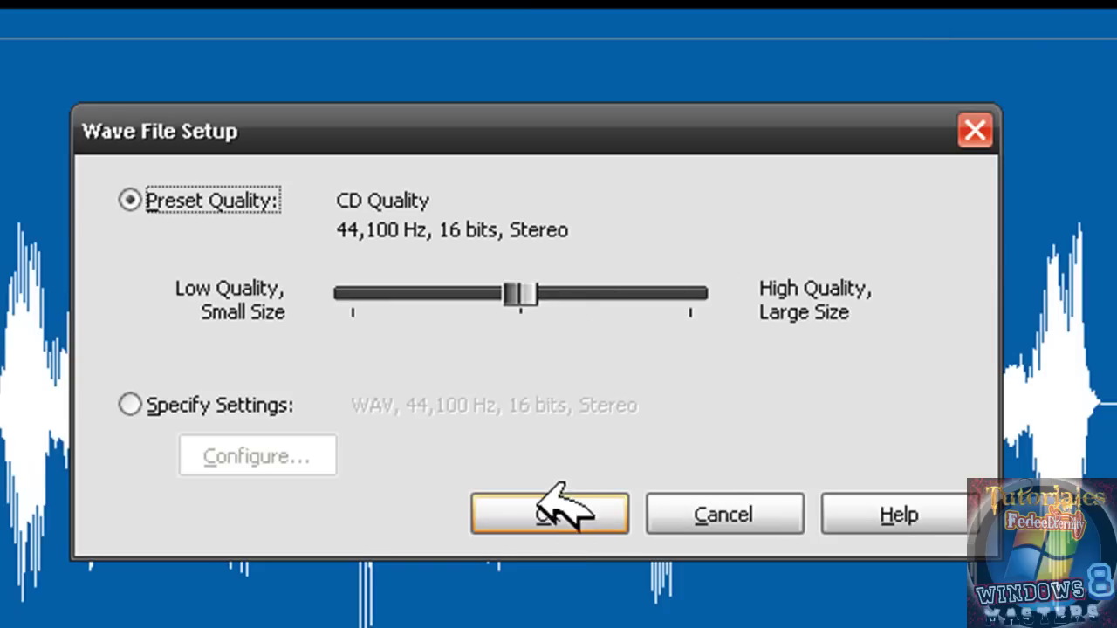
left_click(558, 511)
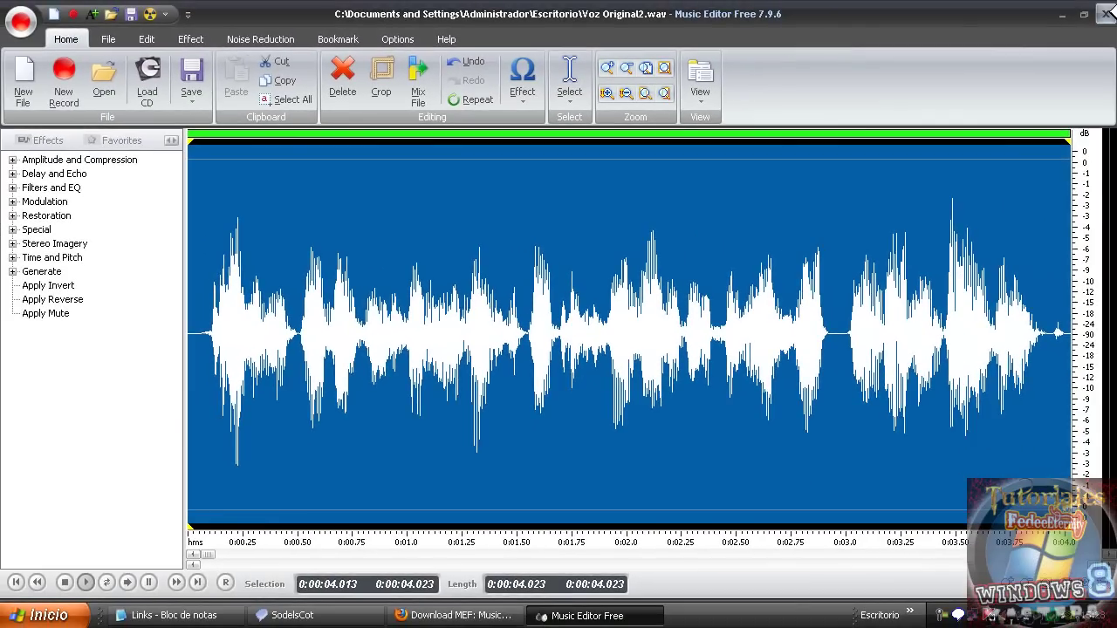
Close Music Editor Free and move its desktop shortcut next to the MusicEditor installer
key("alt+F4")
left_click_drag(550, 170, 1004, 307)
left_click_drag(1083, 378, 1080, 375)
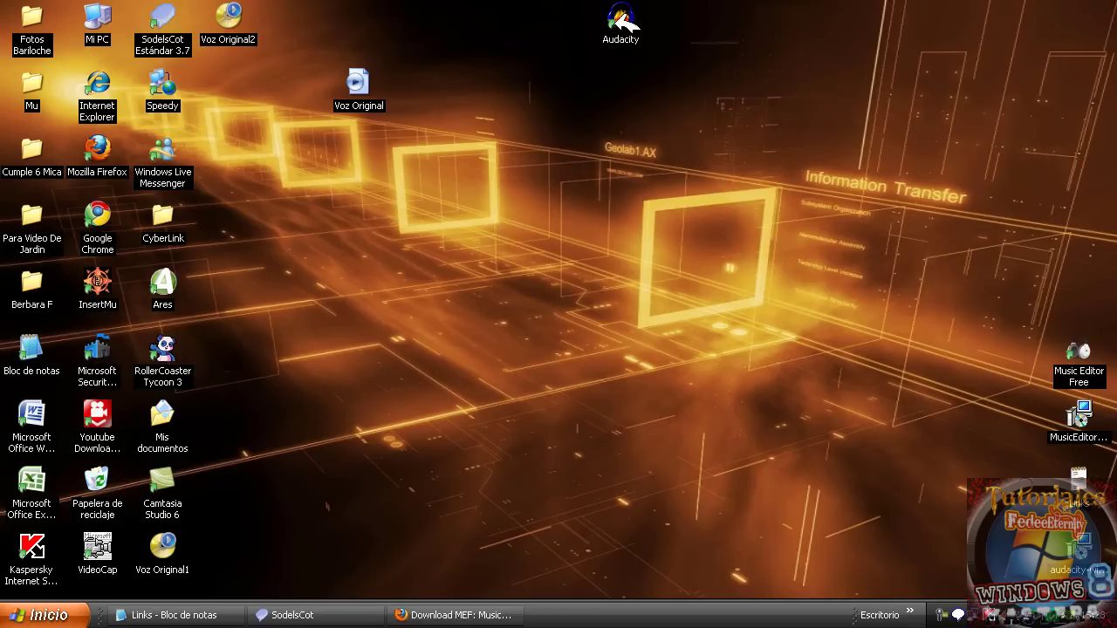
Line up Voz Original, Voz Original1 and Voz Original2 in one column in the clear area of the desktop
left_click_drag(381, 103, 447, 234)
left_click_drag(185, 550, 445, 288)
left_click_drag(229, 17, 425, 347)
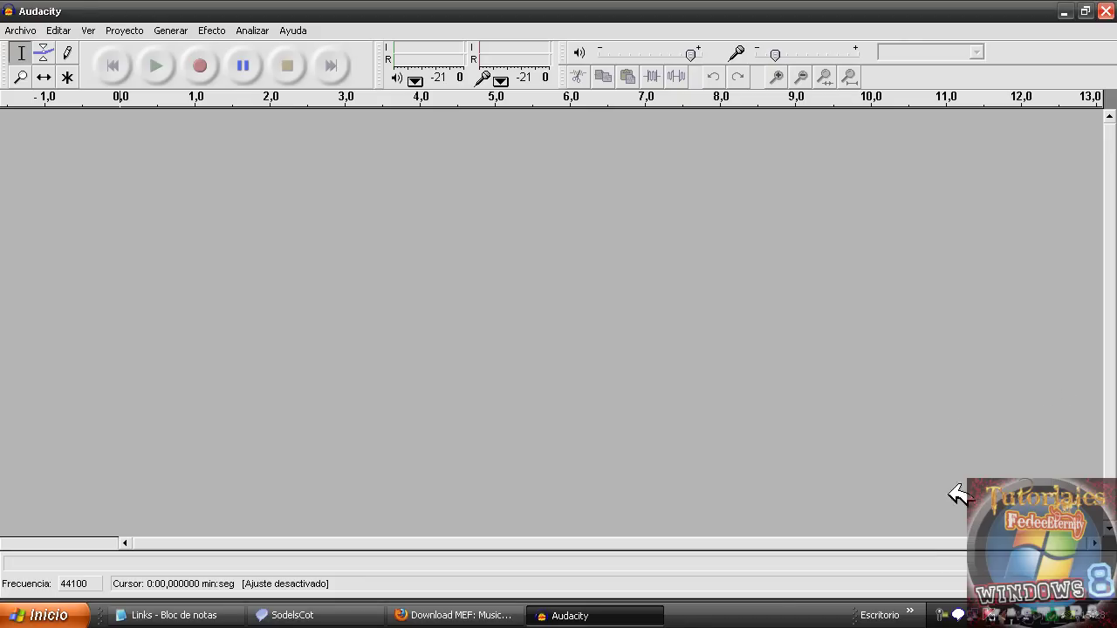
Import the three Voz Original files from the desktop into Audacity as separate tracks and play them together
left_click(634, 618)
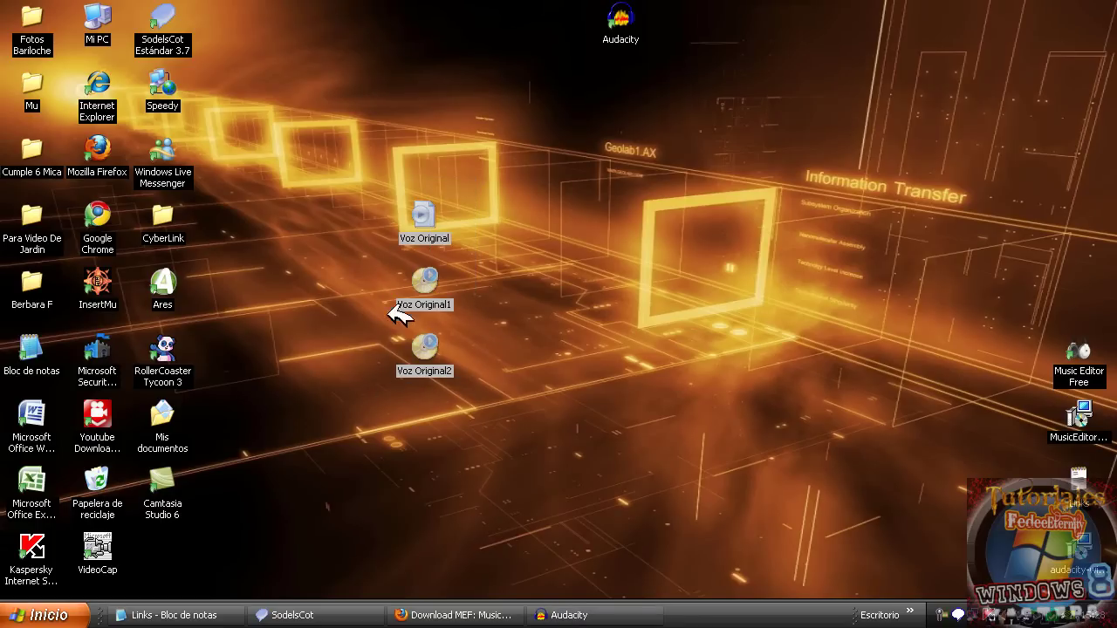
left_click(614, 613)
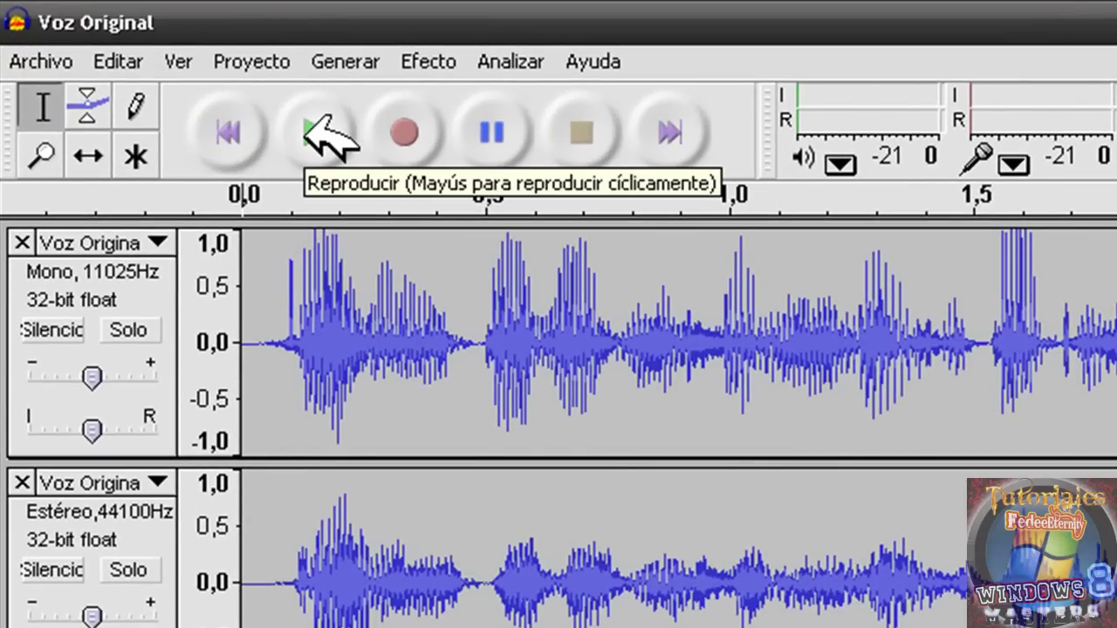
left_click(305, 121)
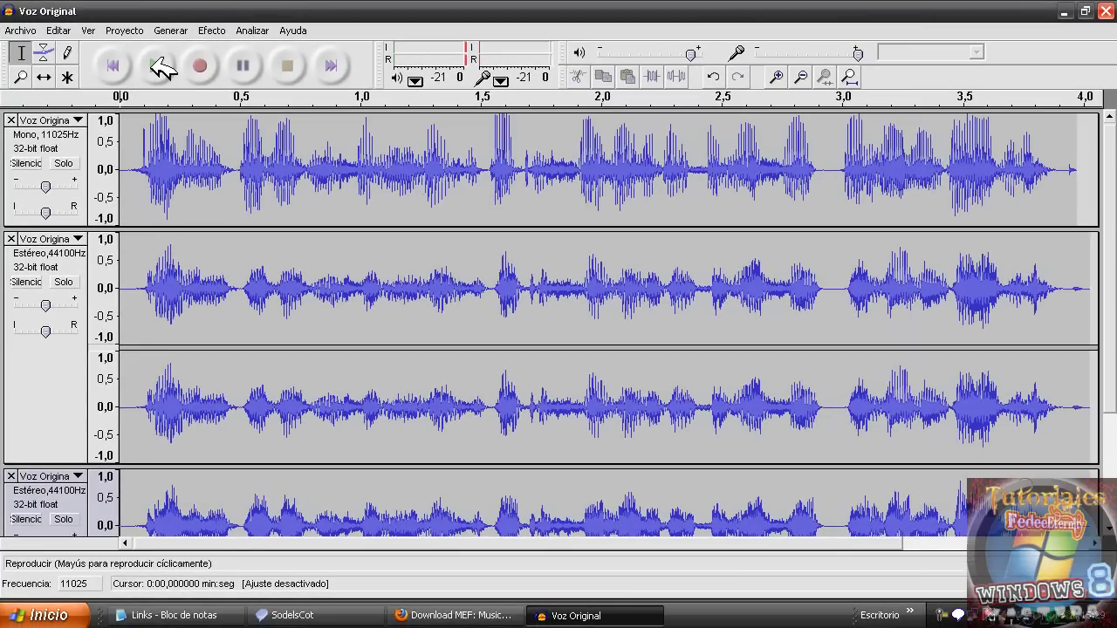
Minimize Audacity and move the three Voz Original files beside the installer icons on the desktop
left_click(571, 616)
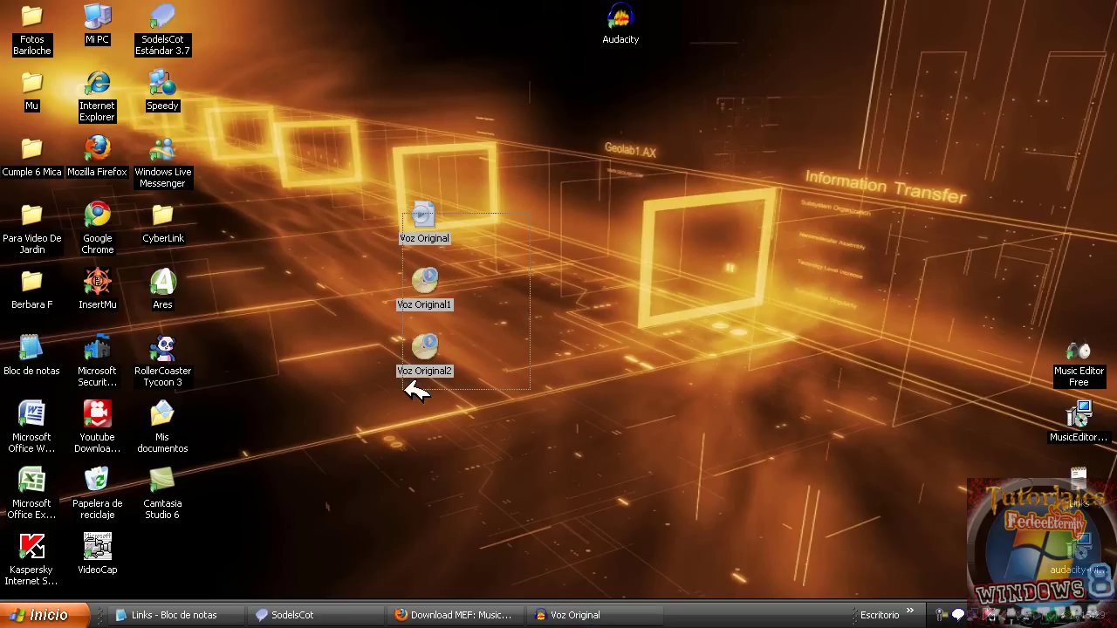
left_click_drag(429, 363, 995, 576)
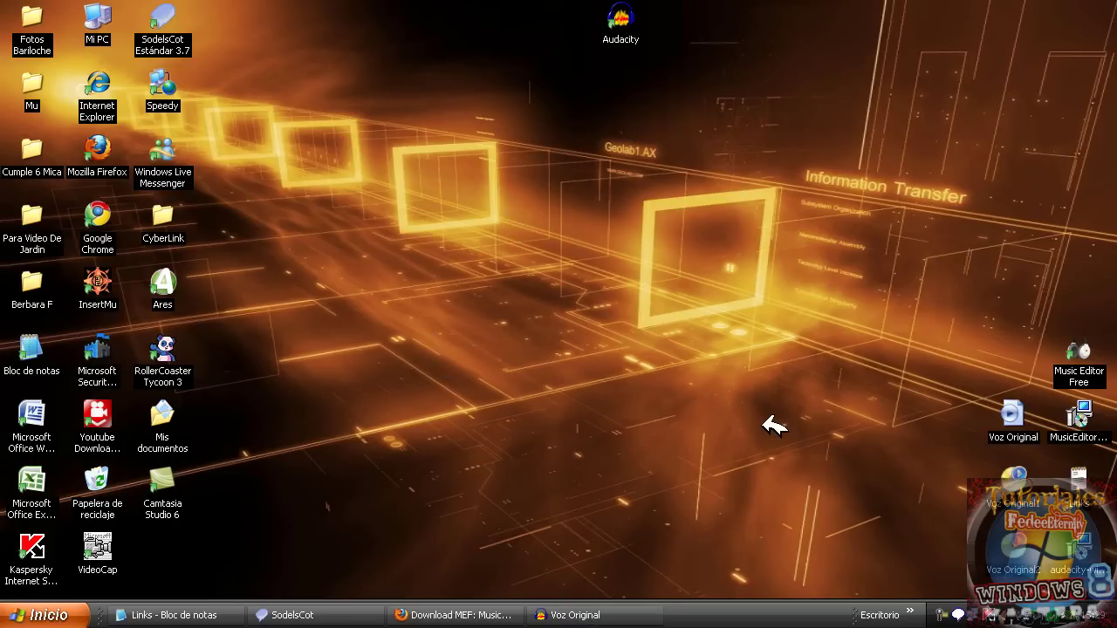